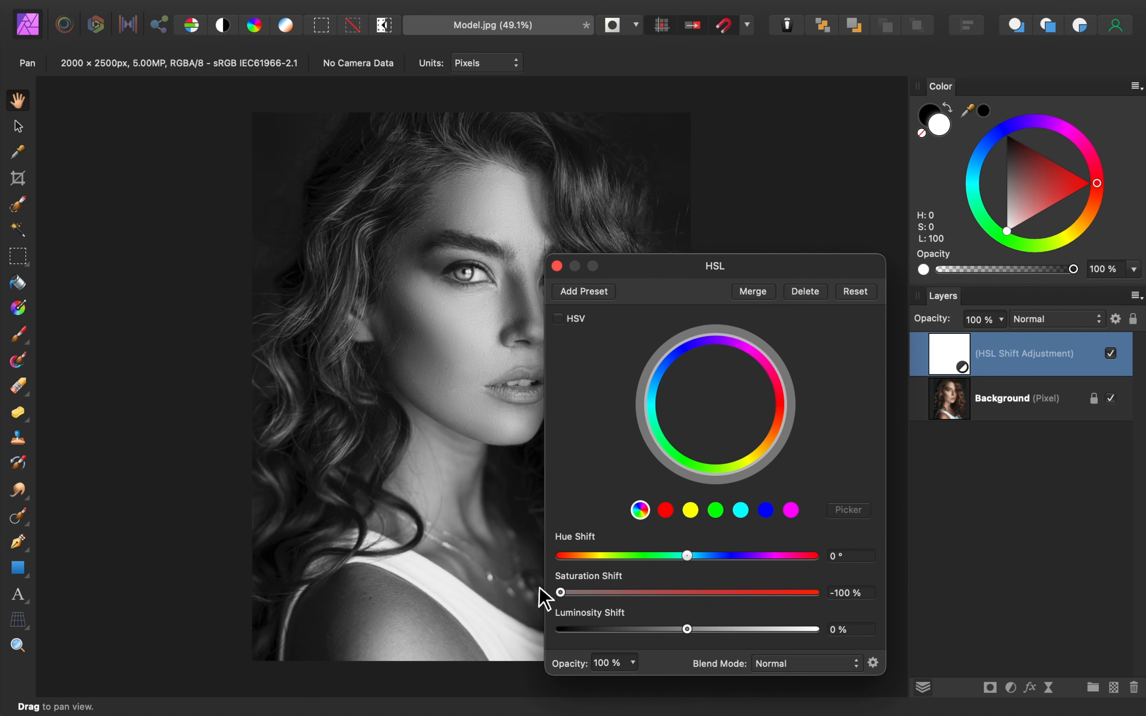
# Step: Add a Curves adjustment above the HSL adjustment with an S-curve through points X 0.239, Y 0.146 and X 0.73, Y 0.826
pyautogui.click(557, 267)
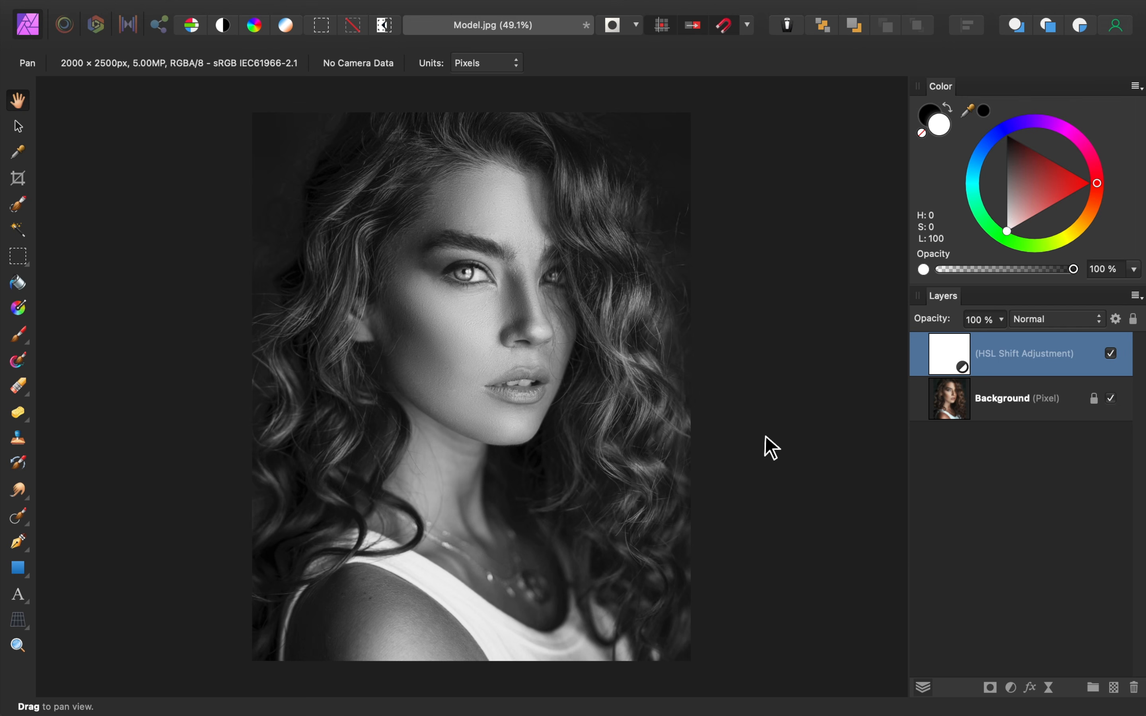
pyautogui.click(1011, 690)
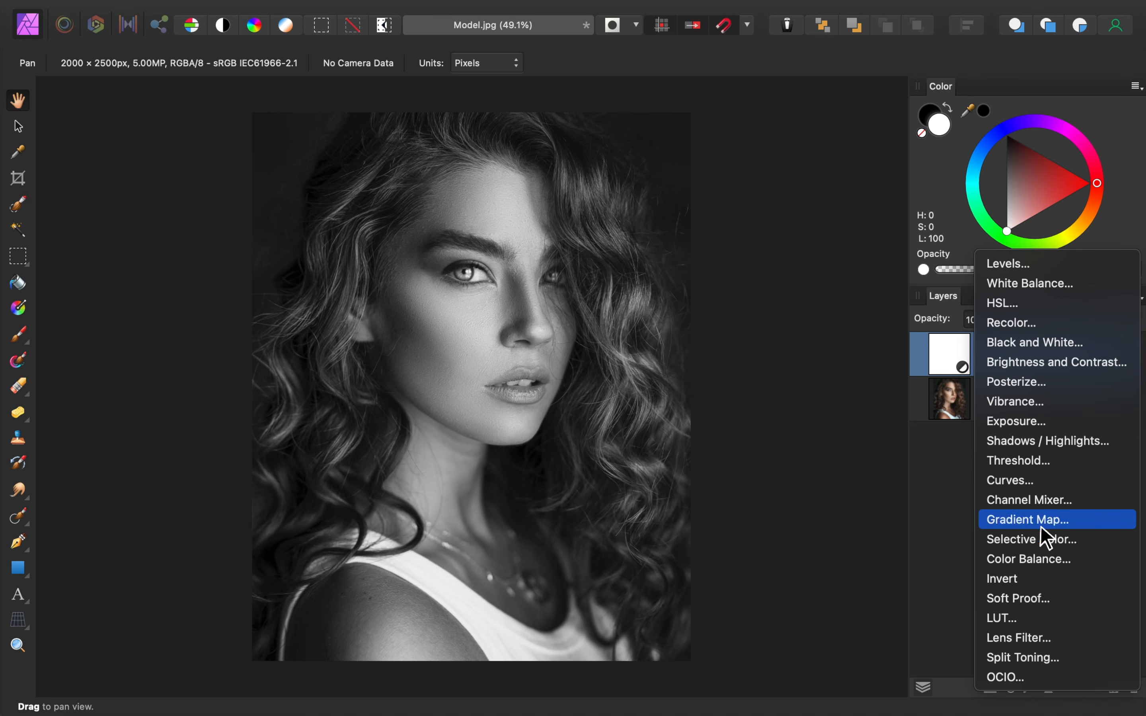
pyautogui.click(1046, 482)
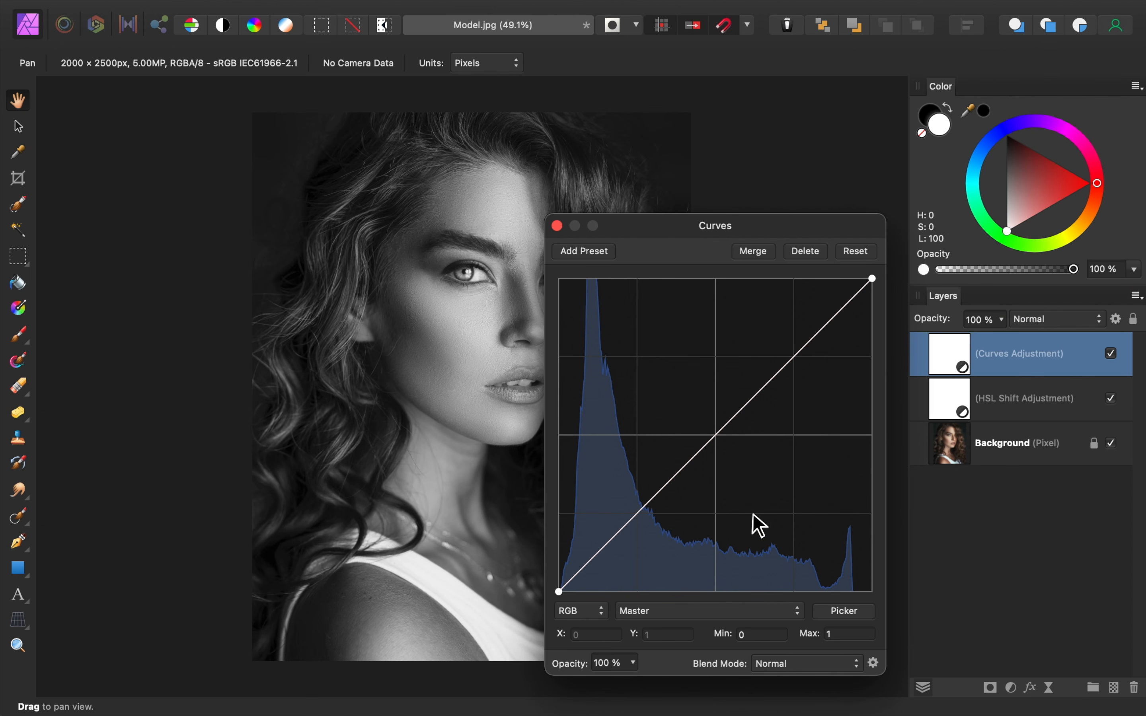
pyautogui.moveTo(640, 512); pyautogui.dragTo(640, 560)
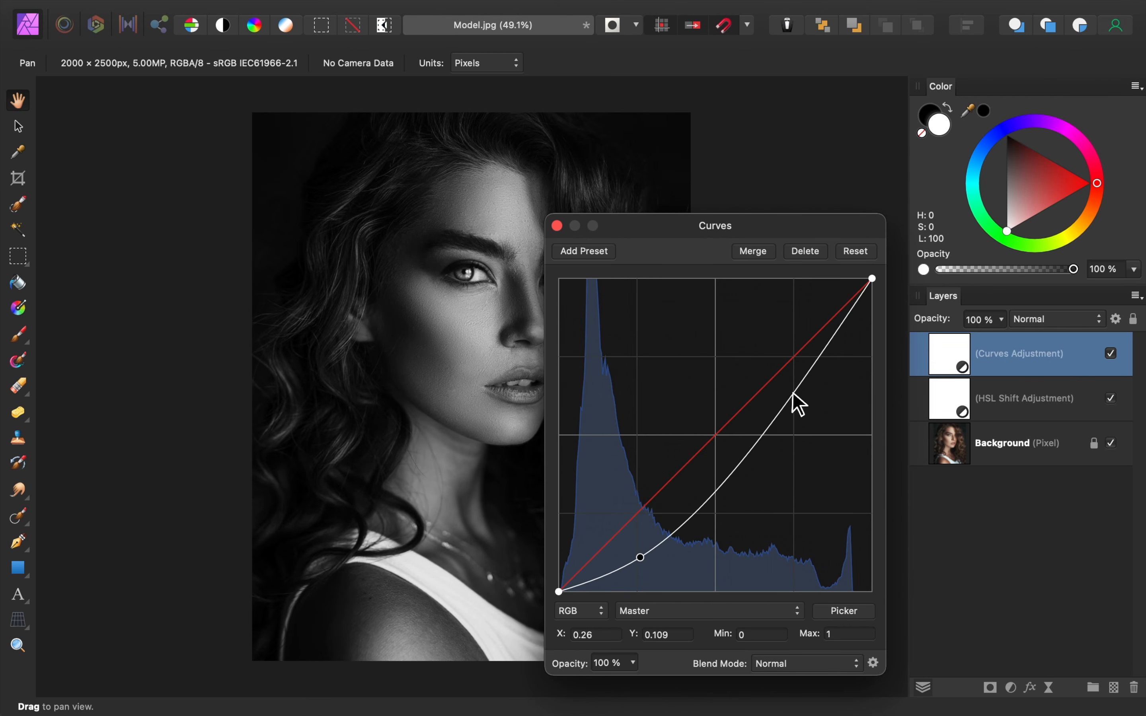
pyautogui.moveTo(797, 391); pyautogui.dragTo(779, 319)
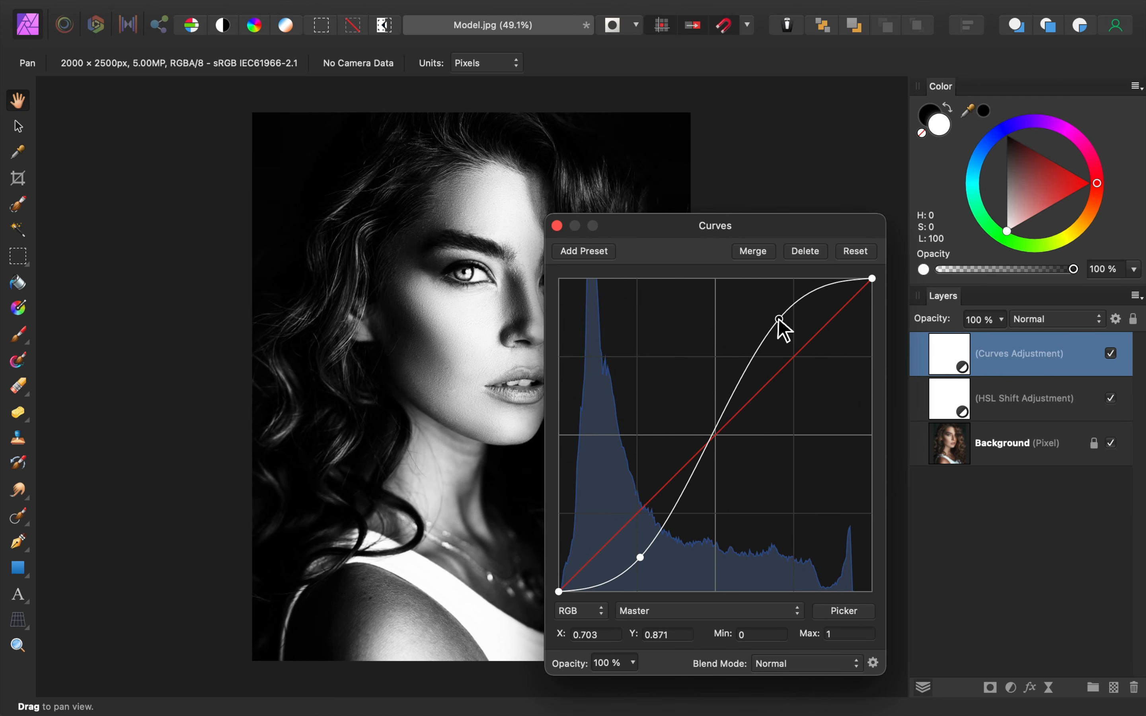
pyautogui.moveTo(779, 319); pyautogui.dragTo(787, 333)
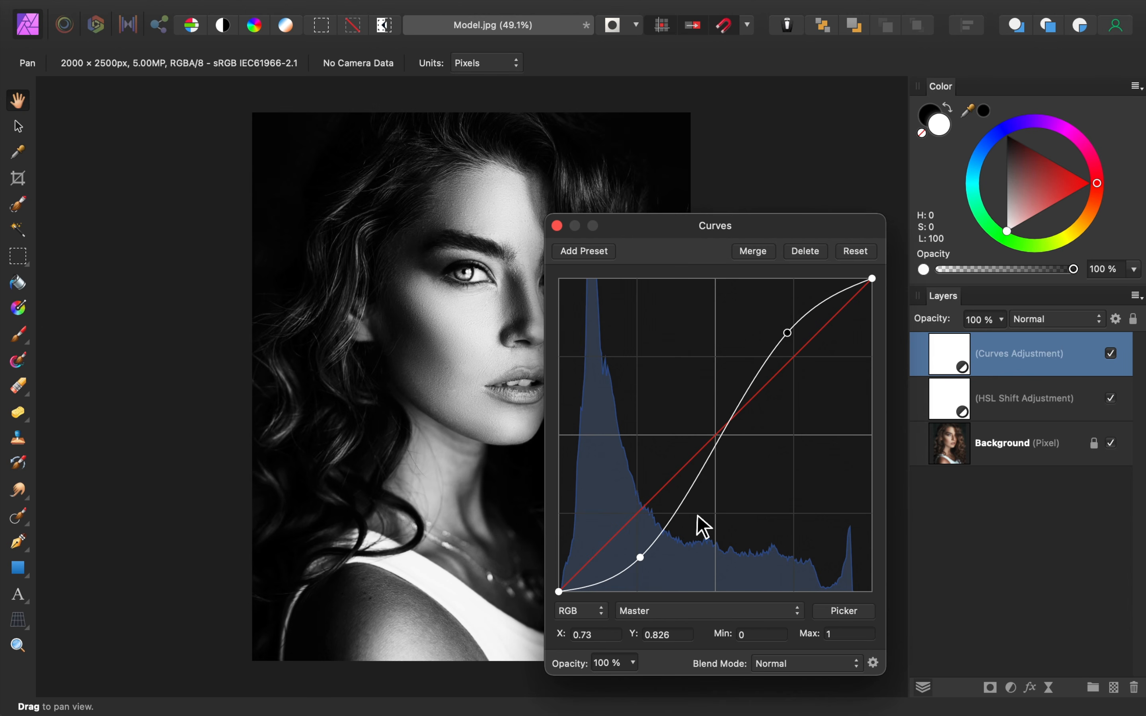
pyautogui.moveTo(640, 557); pyautogui.dragTo(633, 546)
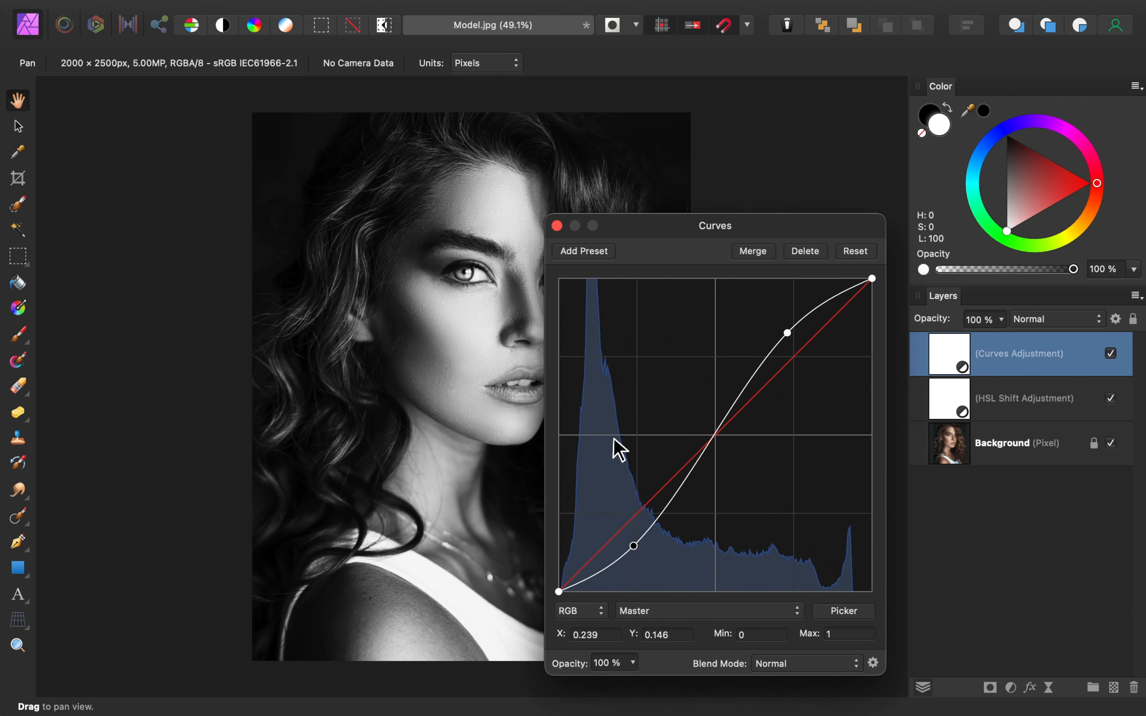
pyautogui.click(558, 226)
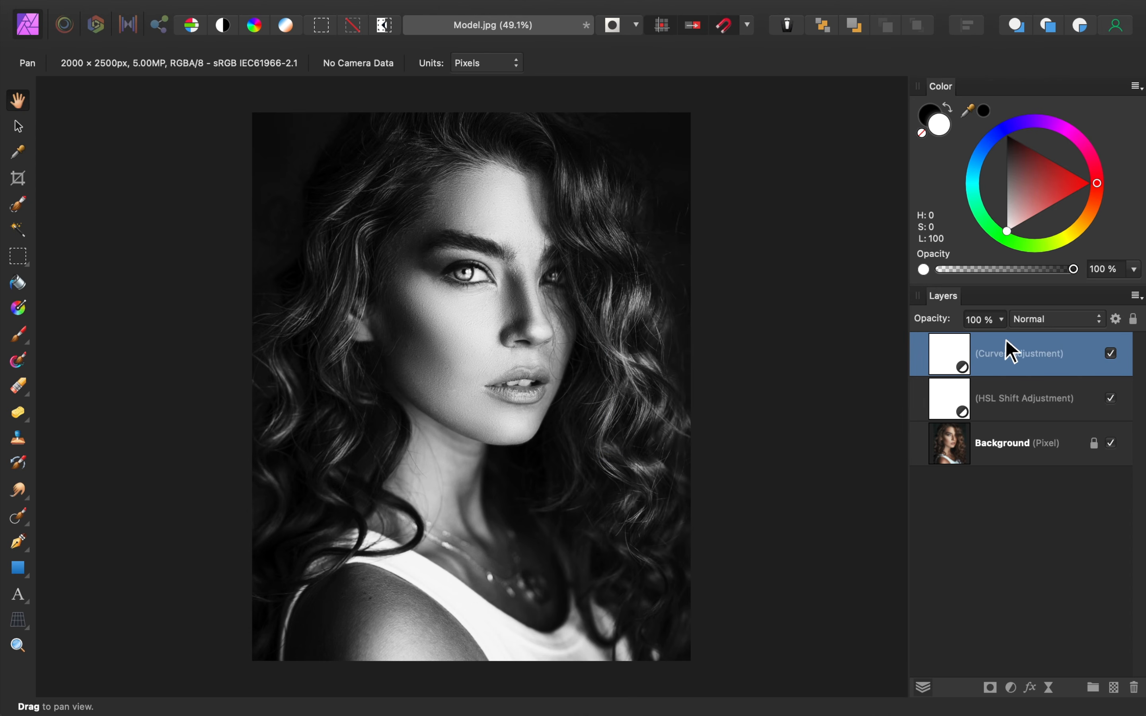
# Step: Toggle the Curves adjustment's visibility to compare the portrait with and without the added contrast
pyautogui.click(1110, 353)
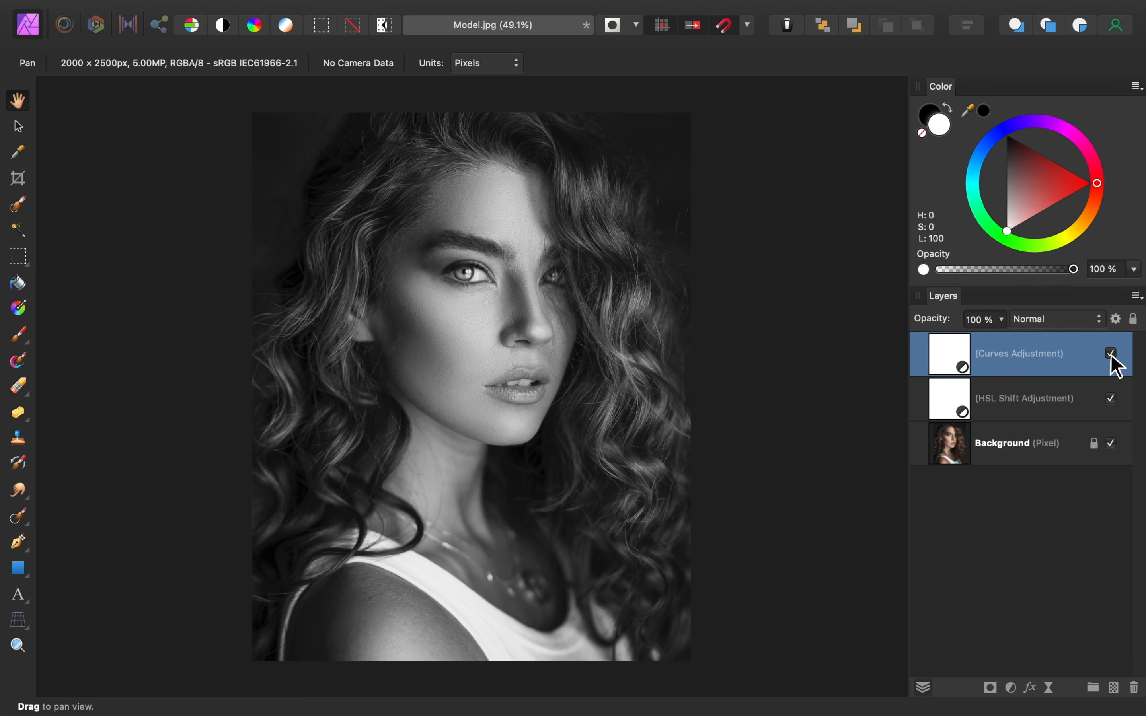
pyautogui.click(1111, 357)
pyautogui.click(1111, 356)
pyautogui.click(1111, 353)
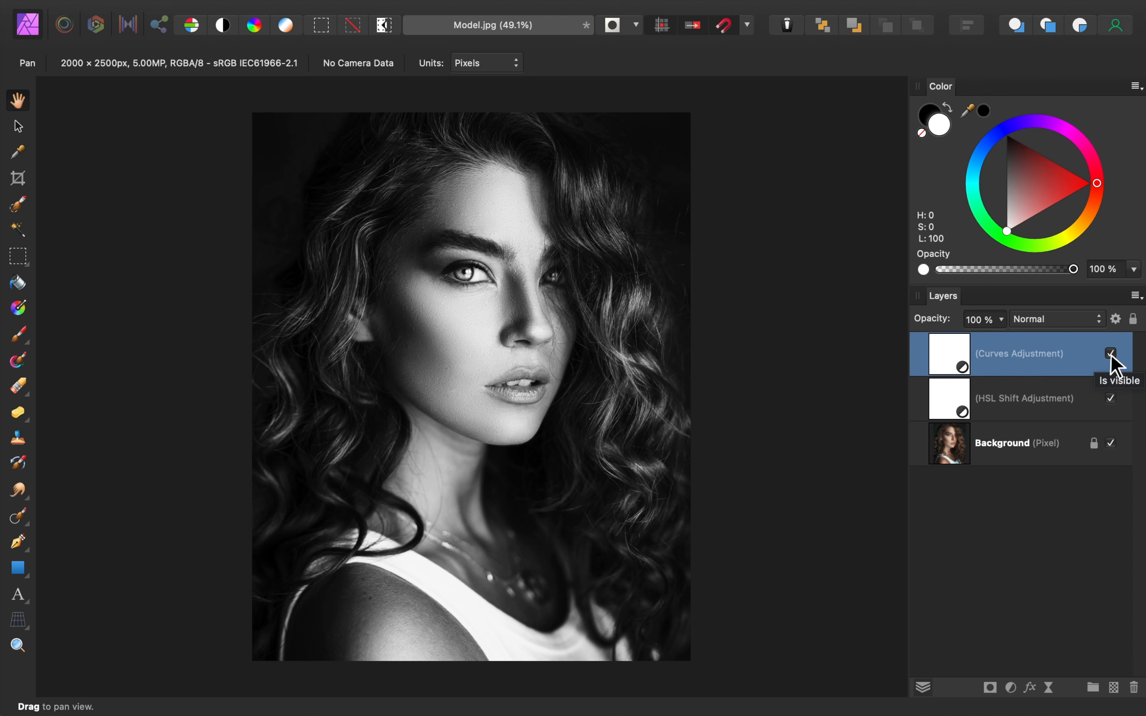
# Step: Extend the canvas beyond the photo on all sides to about 3354 × 3297 px with the Crop tool
pyautogui.press('c')
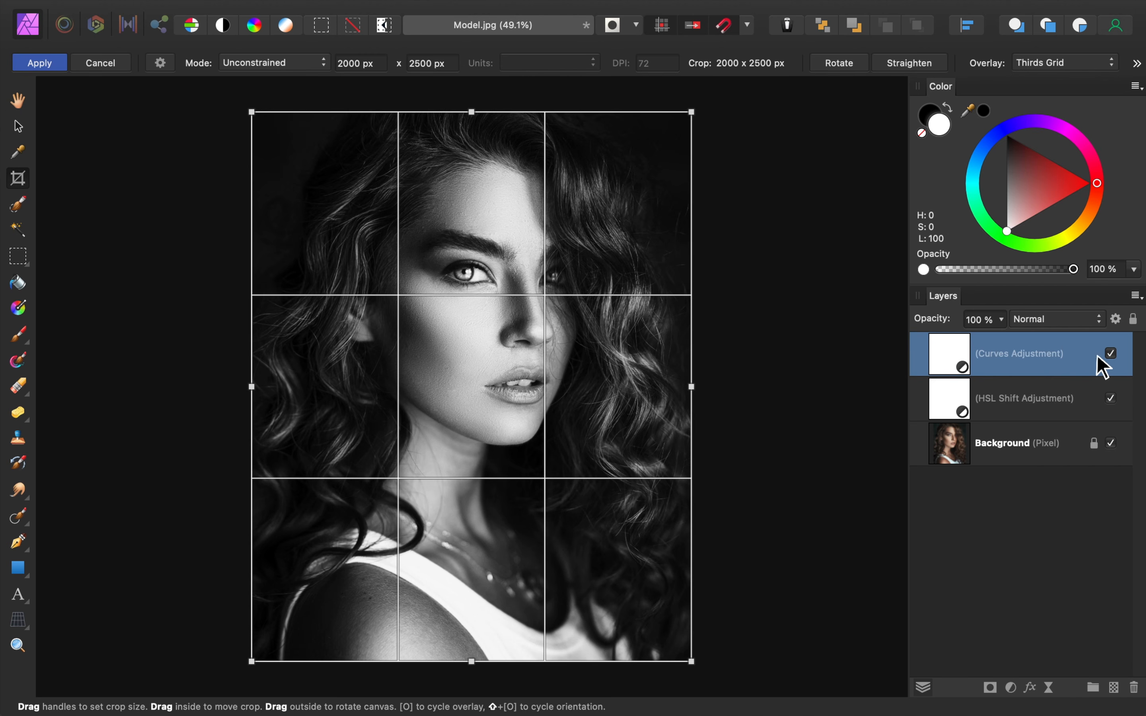
pyautogui.scroll(-2, 768, 338)
pyautogui.scroll(-1, 767, 337)
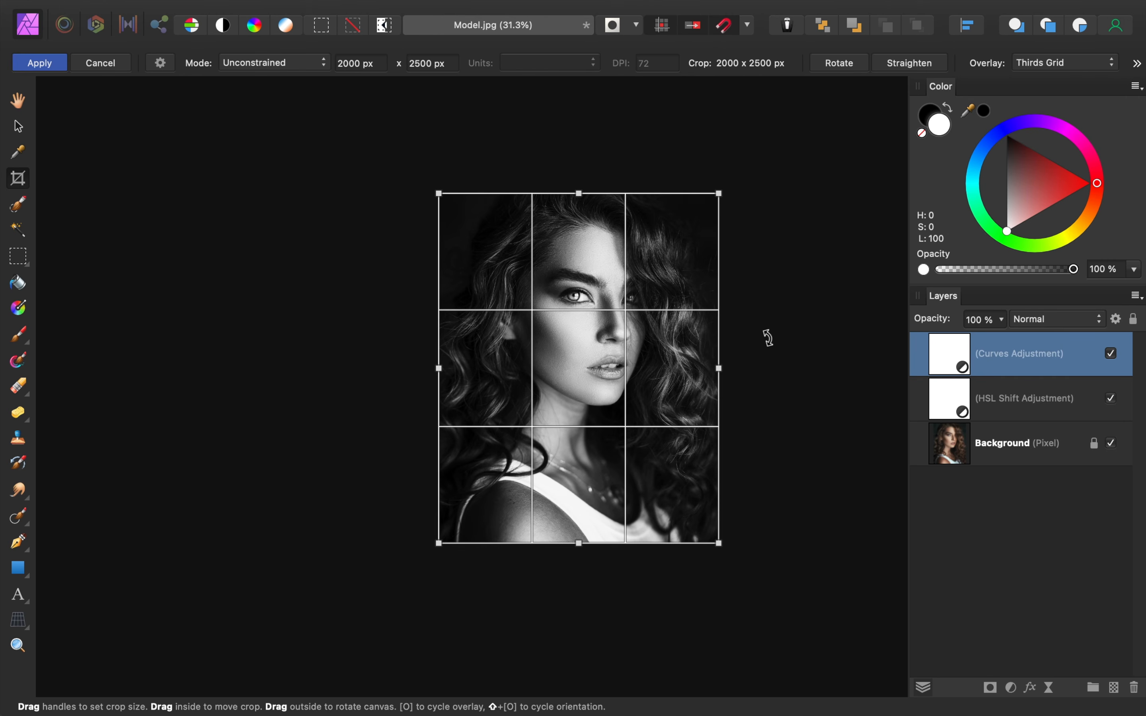
pyautogui.moveTo(719, 192); pyautogui.dragTo(804, 136)
pyautogui.moveTo(437, 136); pyautogui.dragTo(359, 142)
pyautogui.moveTo(364, 541); pyautogui.dragTo(351, 602)
pyautogui.moveTo(802, 601); pyautogui.dragTo(823, 601)
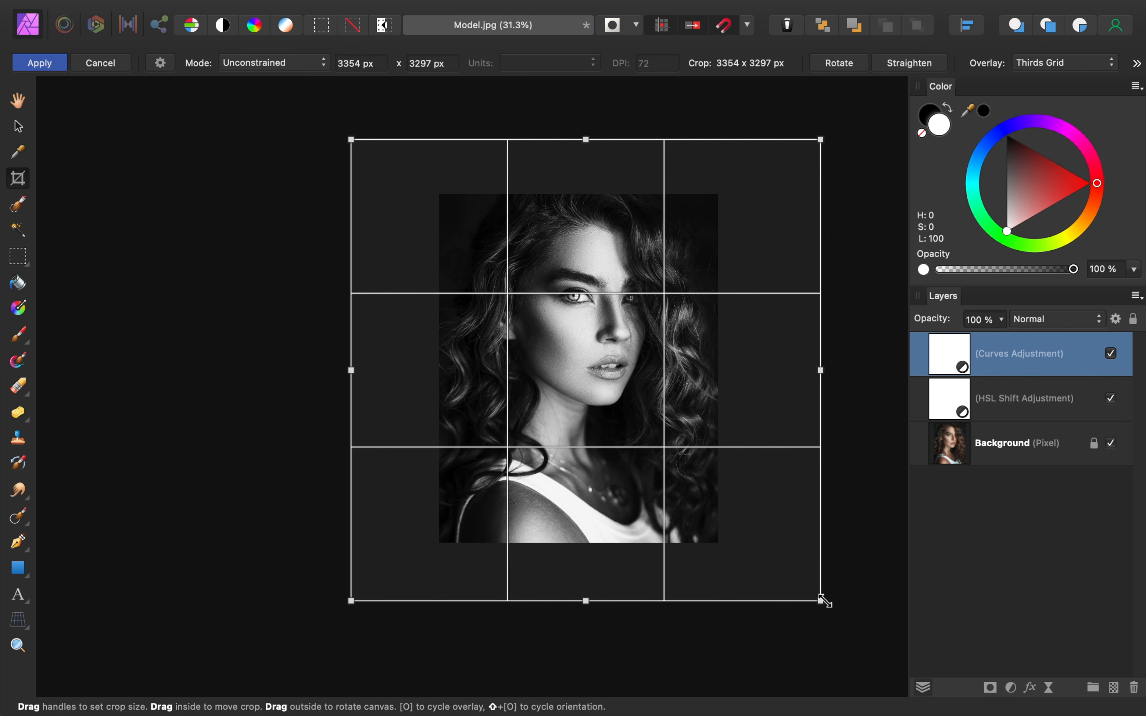
pyautogui.press('Return')
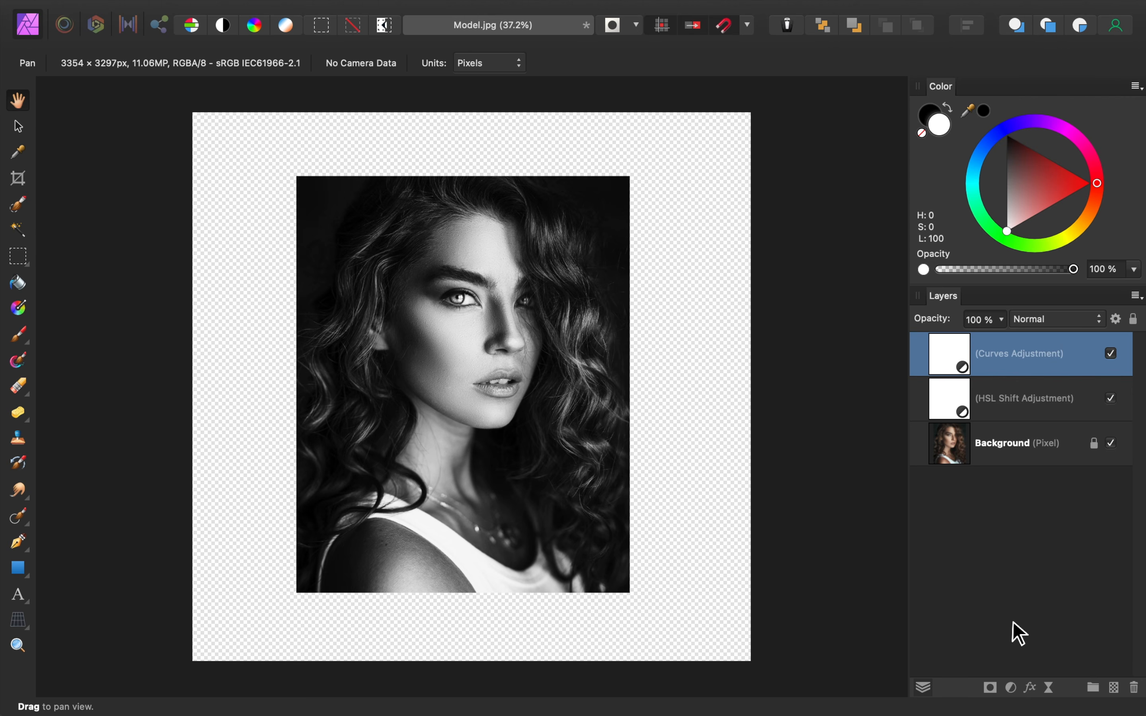
# Step: Add a pixel layer on top and paint the empty canvas around the photo black with a soft 1700 px brush
pyautogui.click(1114, 688)
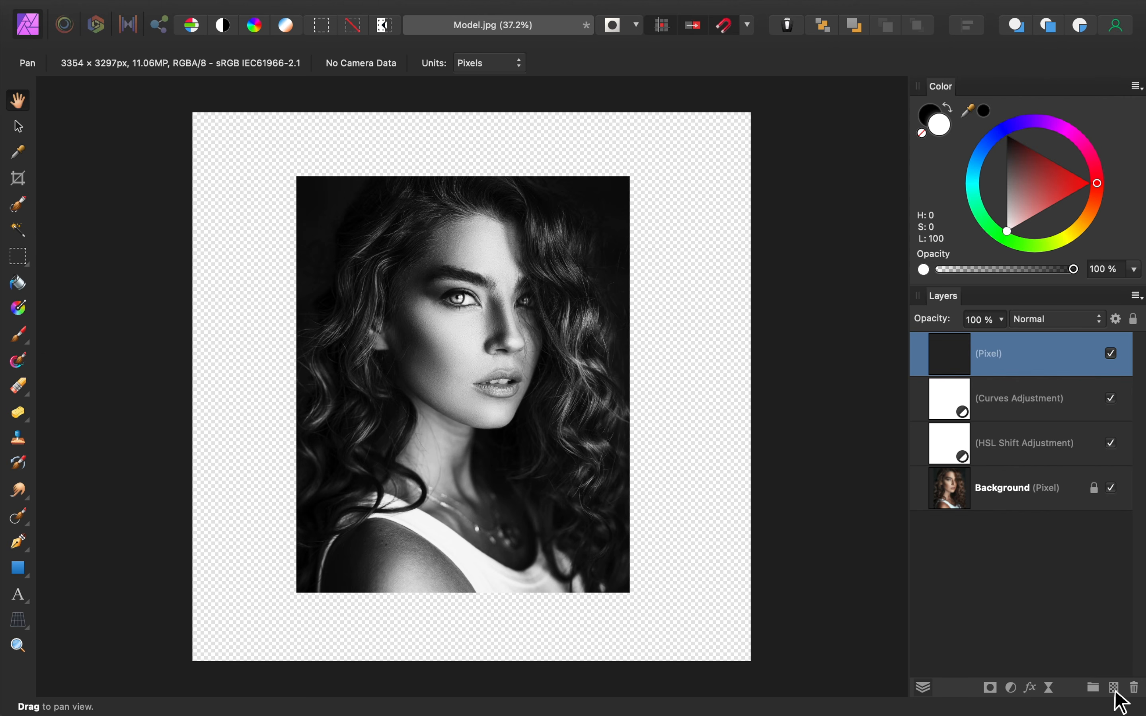
pyautogui.press('b')
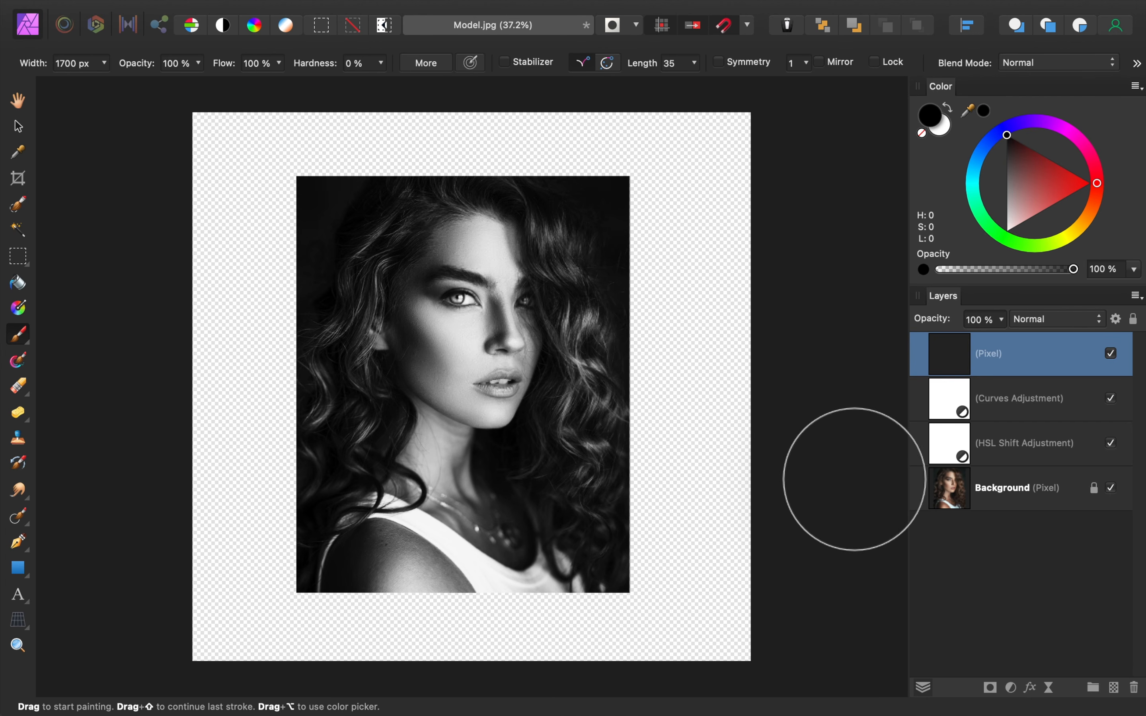
pyautogui.click(731, 164)
pyautogui.moveTo(734, 146)
pyautogui.mouseDown()
pyautogui.moveTo(747, 197)
pyautogui.moveTo(737, 217)
pyautogui.moveTo(729, 201)
pyautogui.moveTo(721, 560)
pyautogui.moveTo(742, 639)
pyautogui.moveTo(614, 627)
pyautogui.moveTo(477, 686)
pyautogui.moveTo(332, 654)
pyautogui.moveTo(186, 589)
pyautogui.moveTo(187, 333)
pyautogui.moveTo(723, 172)
pyautogui.mouseUp()
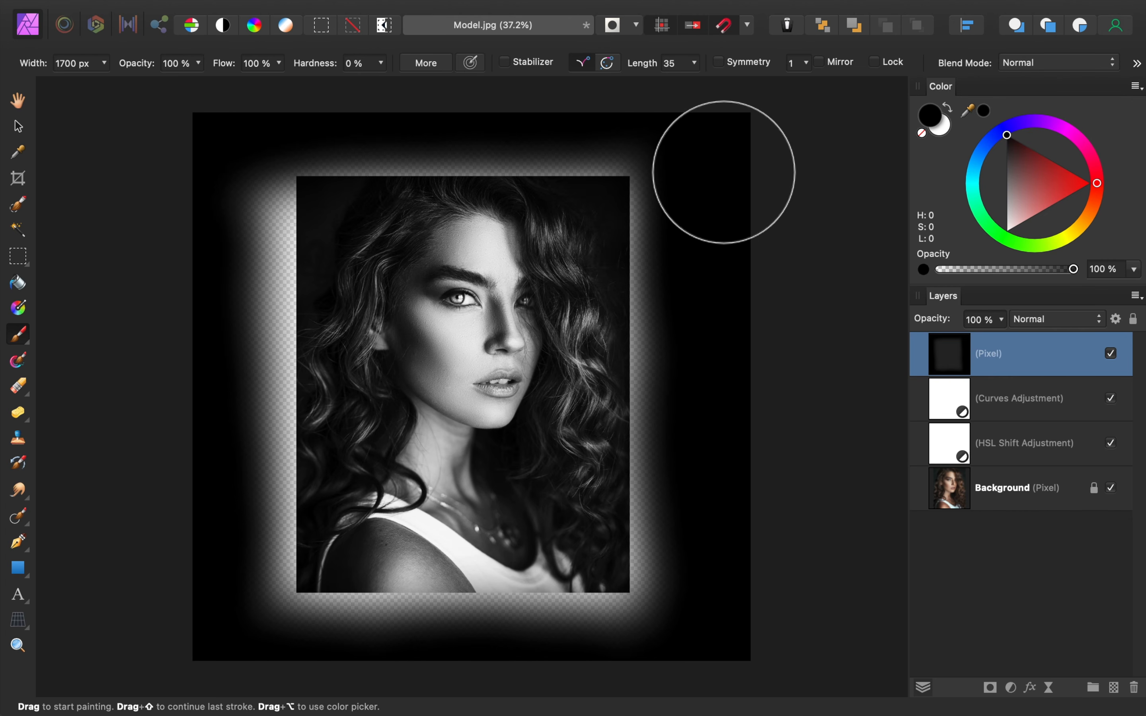
# Step: Reduce the brush width to 641.2 px and paint black over the remaining gaps and the photo's edges to blend it into the background
pyautogui.press('[')
pyautogui.press('[')
pyautogui.press('[')
pyautogui.press('[')
pyautogui.press('[')
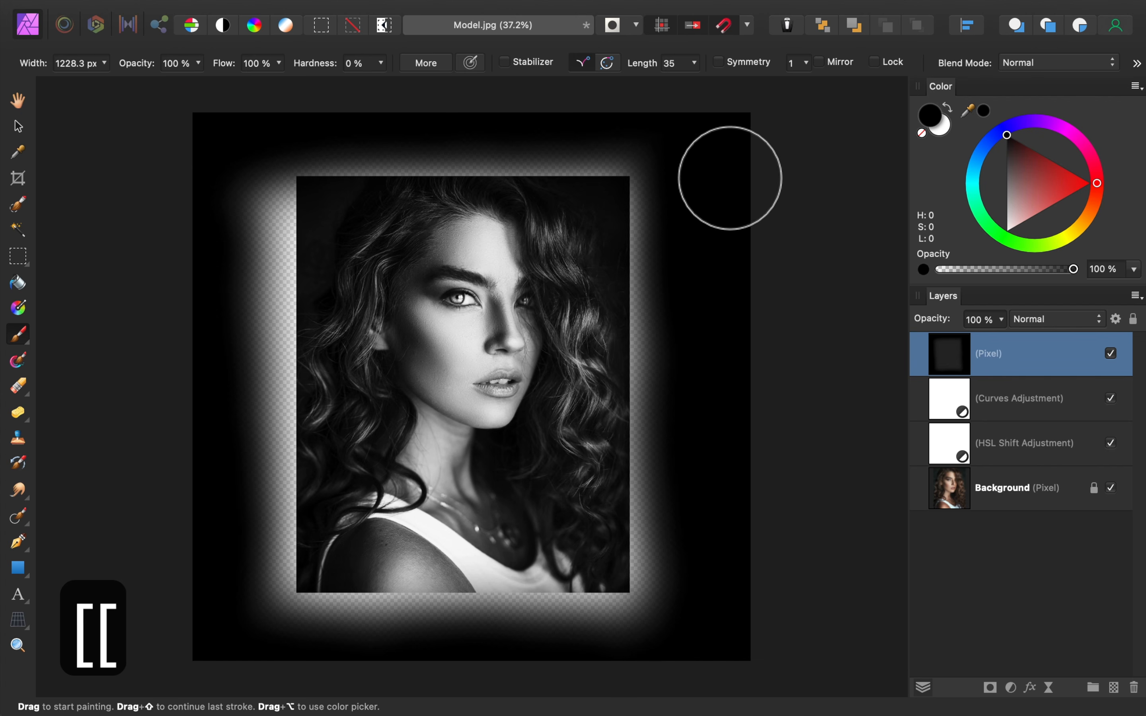
pyautogui.press('[')
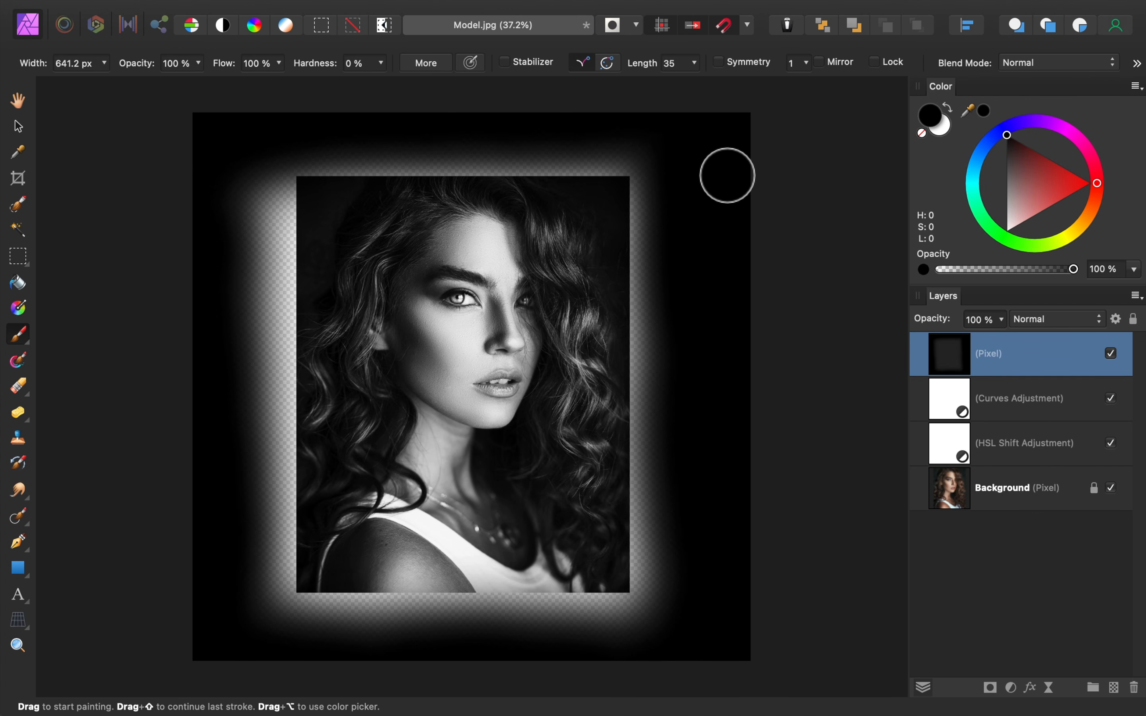
pyautogui.moveTo(724, 176)
pyautogui.mouseDown()
pyautogui.moveTo(650, 163)
pyautogui.moveTo(657, 476)
pyautogui.moveTo(642, 614)
pyautogui.moveTo(511, 624)
pyautogui.moveTo(301, 612)
pyautogui.moveTo(281, 533)
pyautogui.moveTo(295, 405)
pyautogui.moveTo(261, 324)
pyautogui.moveTo(294, 256)
pyautogui.moveTo(312, 171)
pyautogui.moveTo(374, 163)
pyautogui.mouseUp()
pyautogui.moveTo(311, 254)
pyautogui.mouseDown()
pyautogui.moveTo(429, 161)
pyautogui.moveTo(632, 184)
pyautogui.mouseUp()
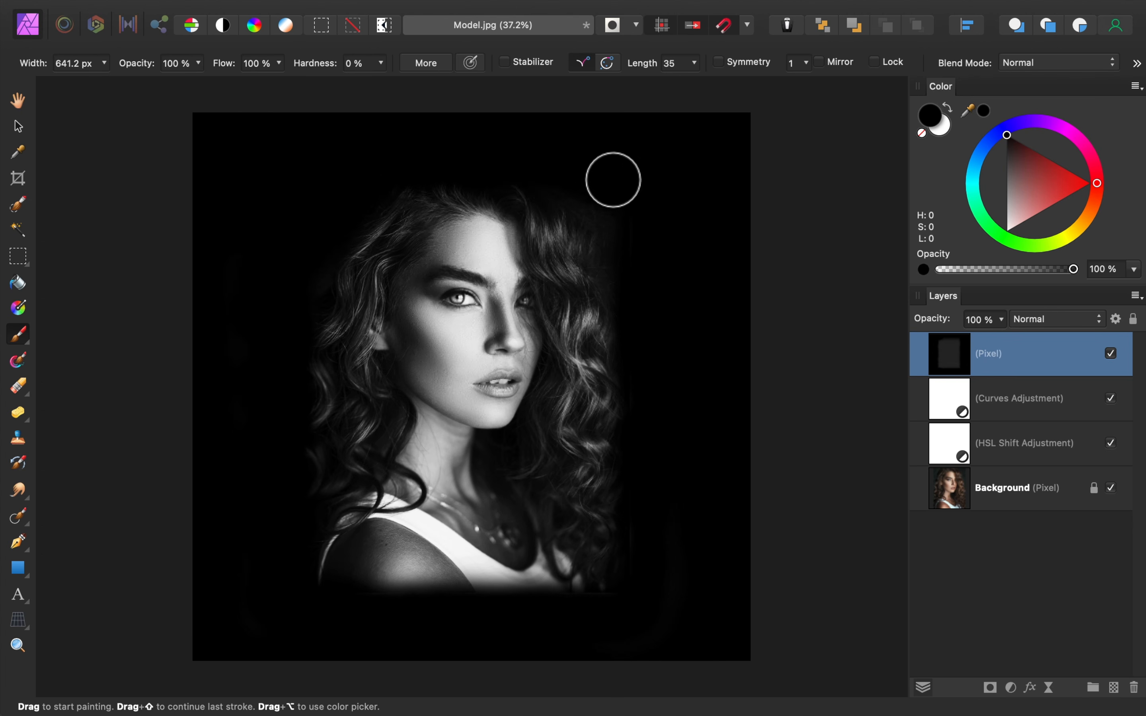
pyautogui.moveTo(659, 313)
pyautogui.mouseDown()
pyautogui.moveTo(650, 574)
pyautogui.moveTo(643, 600)
pyautogui.moveTo(614, 615)
pyautogui.moveTo(681, 604)
pyautogui.mouseUp()
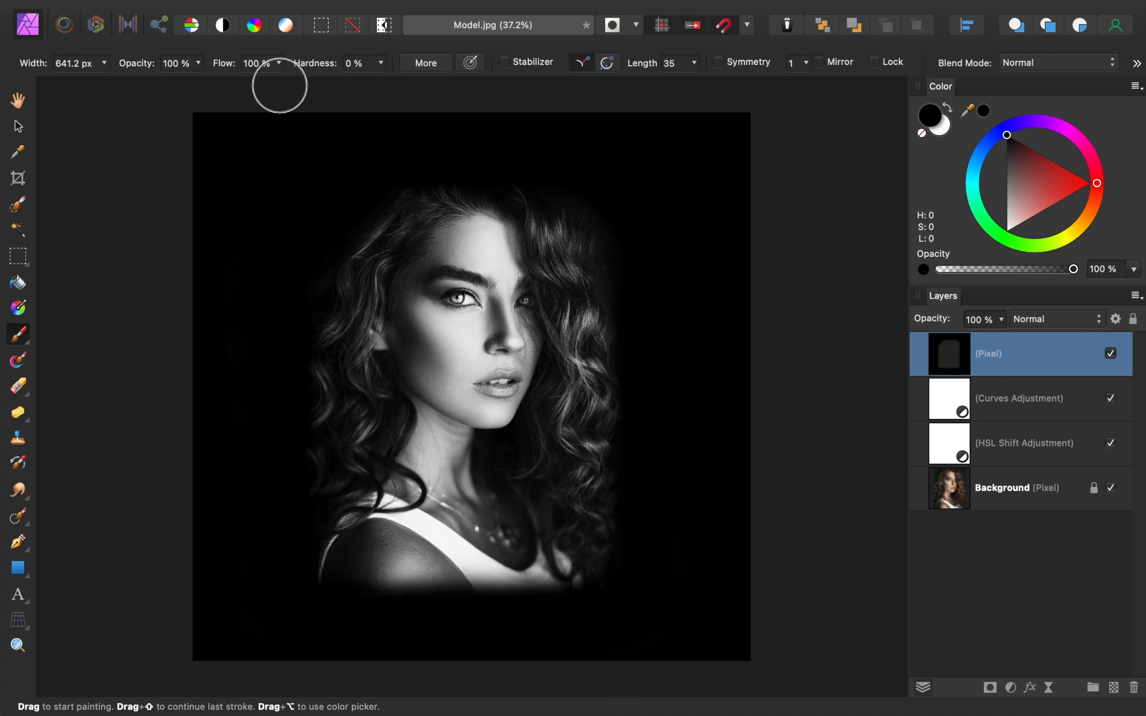
# Step: Set the brush flow to 10% and, on a new pixel layer, paint black over the shoulder, top and chest to darken them
pyautogui.doubleClick(262, 63)
pyautogui.write('10')
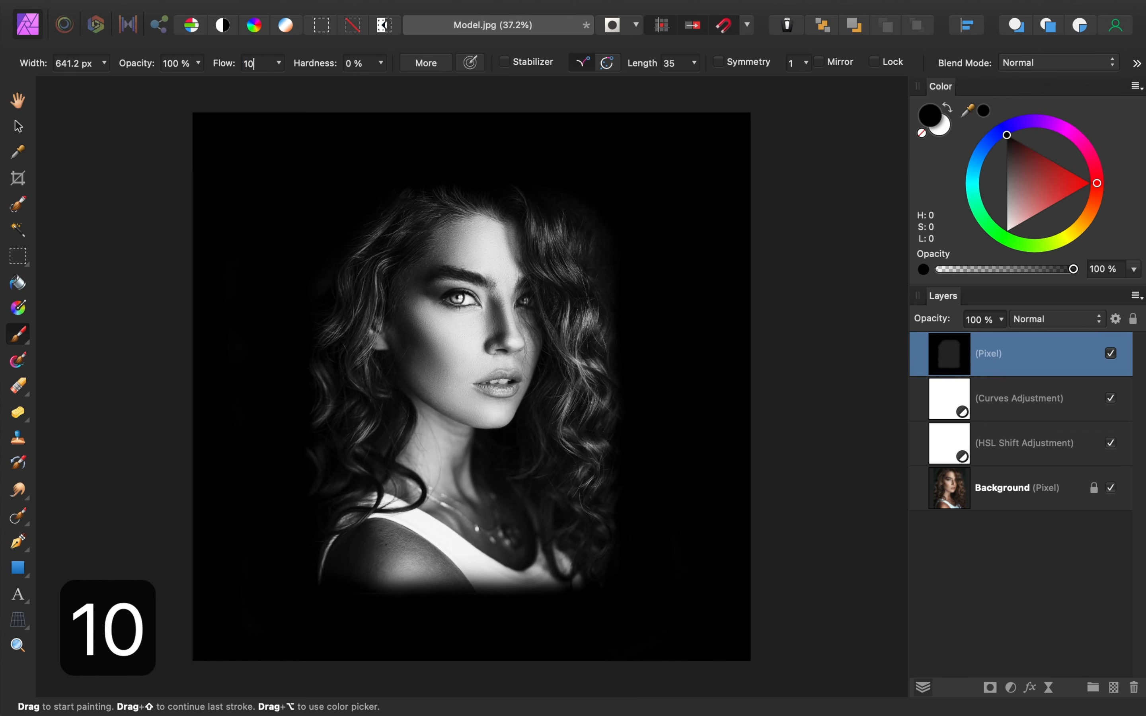
pyautogui.press('Return')
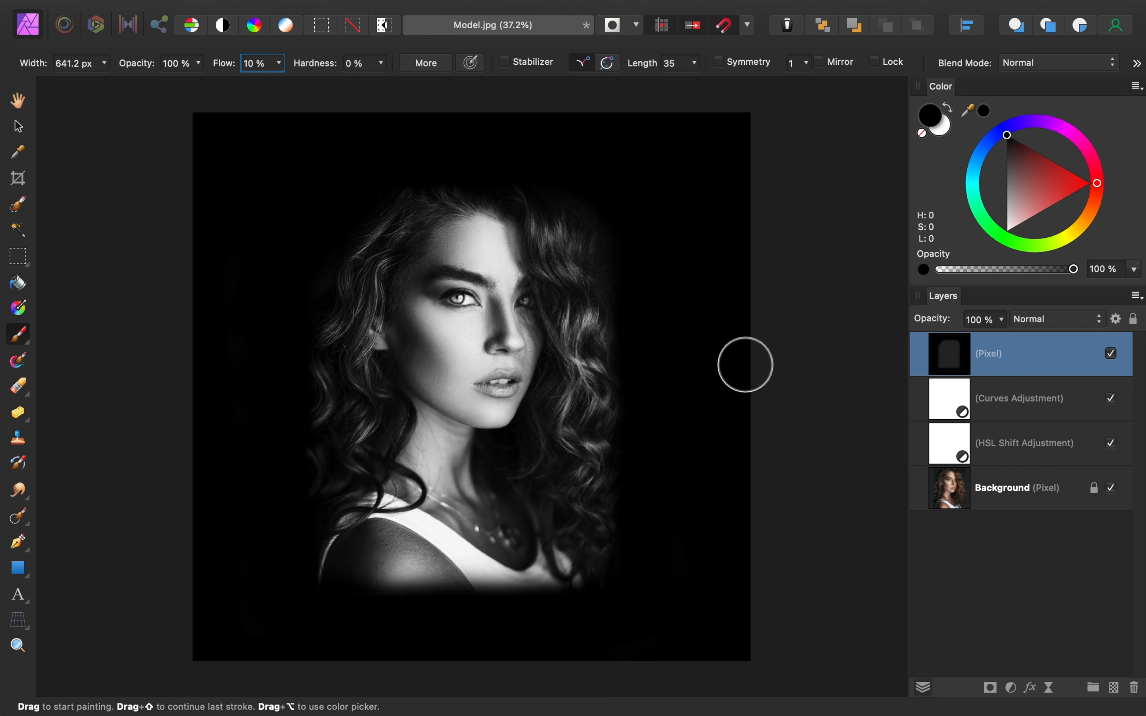
pyautogui.click(1114, 687)
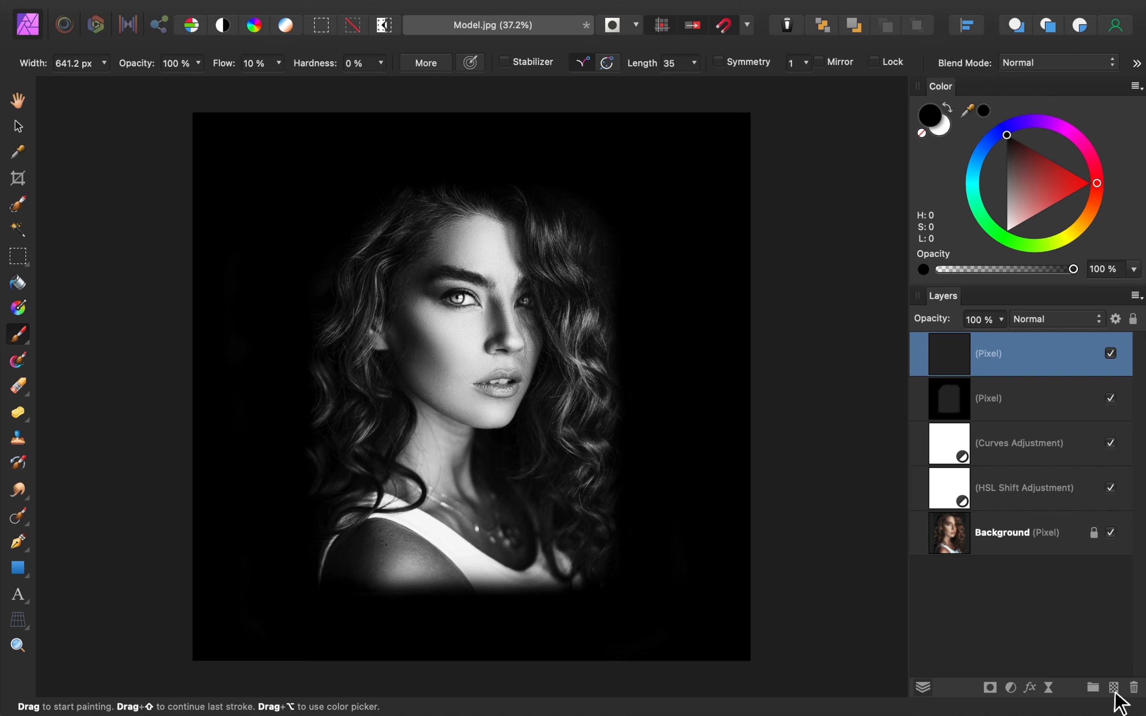
pyautogui.moveTo(604, 581)
pyautogui.mouseDown()
pyautogui.moveTo(461, 589)
pyautogui.moveTo(314, 573)
pyautogui.moveTo(613, 549)
pyautogui.moveTo(449, 552)
pyautogui.moveTo(326, 538)
pyautogui.moveTo(550, 502)
pyautogui.moveTo(313, 464)
pyautogui.moveTo(445, 466)
pyautogui.moveTo(407, 425)
pyautogui.moveTo(495, 494)
pyautogui.moveTo(457, 545)
pyautogui.moveTo(317, 580)
pyautogui.moveTo(609, 598)
pyautogui.moveTo(520, 578)
pyautogui.moveTo(487, 608)
pyautogui.moveTo(457, 567)
pyautogui.moveTo(547, 566)
pyautogui.moveTo(428, 519)
pyautogui.moveTo(419, 473)
pyautogui.moveTo(486, 474)
pyautogui.moveTo(610, 546)
pyautogui.moveTo(354, 513)
pyautogui.moveTo(318, 541)
pyautogui.moveTo(378, 495)
pyautogui.moveTo(340, 532)
pyautogui.moveTo(463, 585)
pyautogui.moveTo(430, 579)
pyautogui.moveTo(653, 582)
pyautogui.mouseUp()
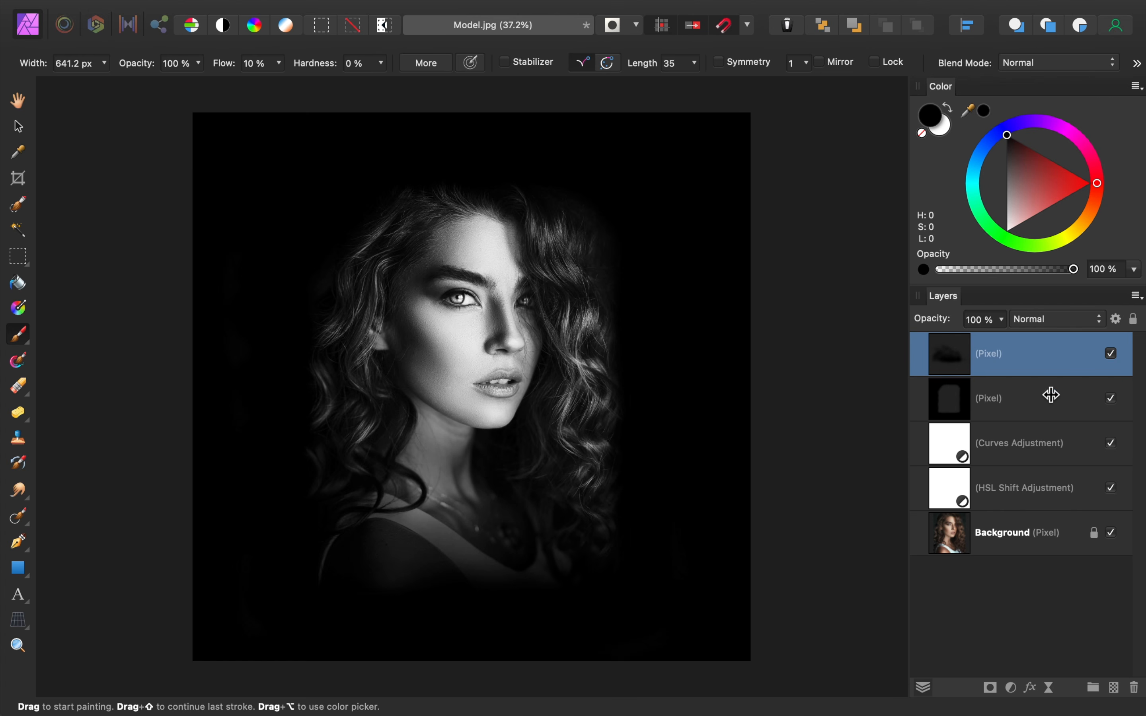
# Step: Toggle the body-darkening pixel layer's visibility to compare the portrait before and after
pyautogui.click(1112, 353)
pyautogui.click(1112, 354)
pyautogui.click(1111, 353)
pyautogui.click(1111, 353)
# Step: Add another pixel layer on top and paint black at low flow over the hair on both sides of the face
pyautogui.click(1113, 689)
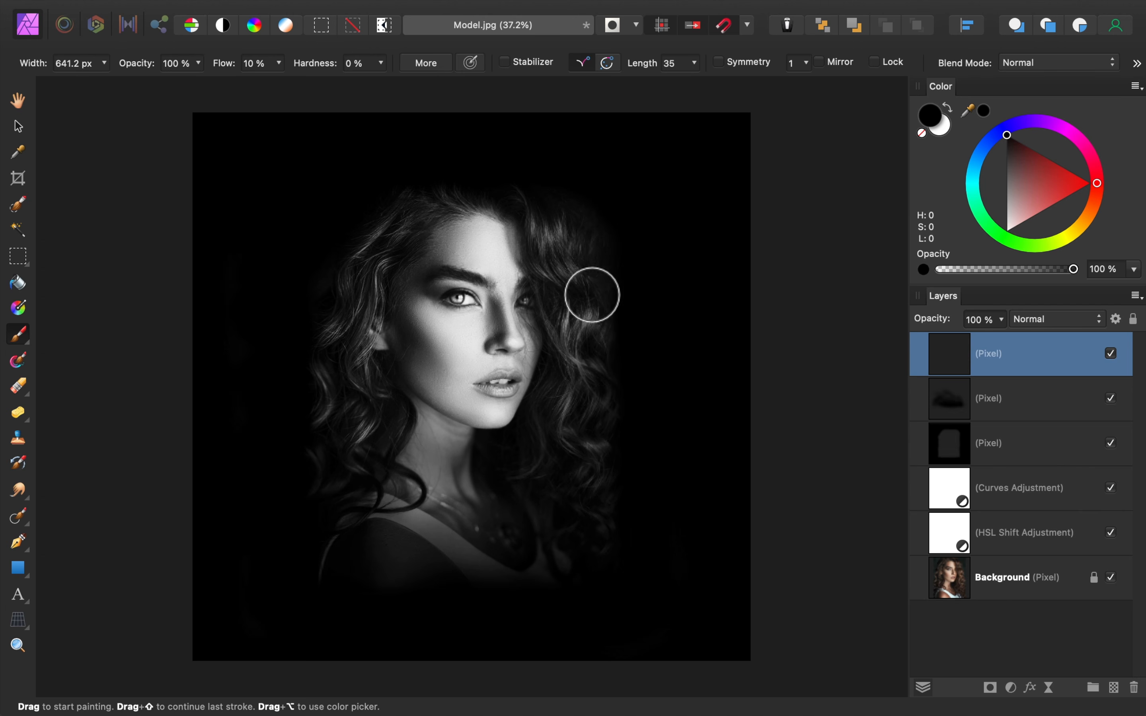
pyautogui.moveTo(572, 266)
pyautogui.mouseDown()
pyautogui.moveTo(584, 443)
pyautogui.moveTo(573, 453)
pyautogui.moveTo(580, 331)
pyautogui.moveTo(560, 236)
pyautogui.moveTo(596, 494)
pyautogui.moveTo(537, 205)
pyautogui.moveTo(266, 455)
pyautogui.mouseUp()
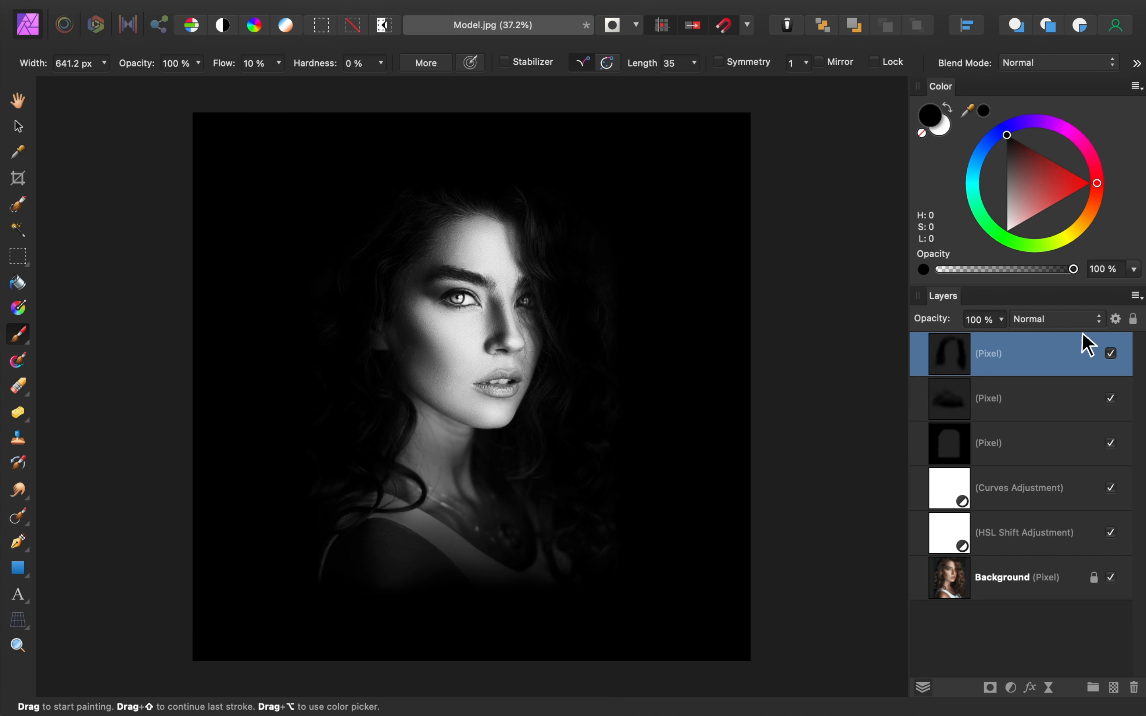
# Step: Set the hair-darkening layer's underlying composition range to fall to 0% output at 60% input, keeping the hair highlights
pyautogui.click(1116, 319)
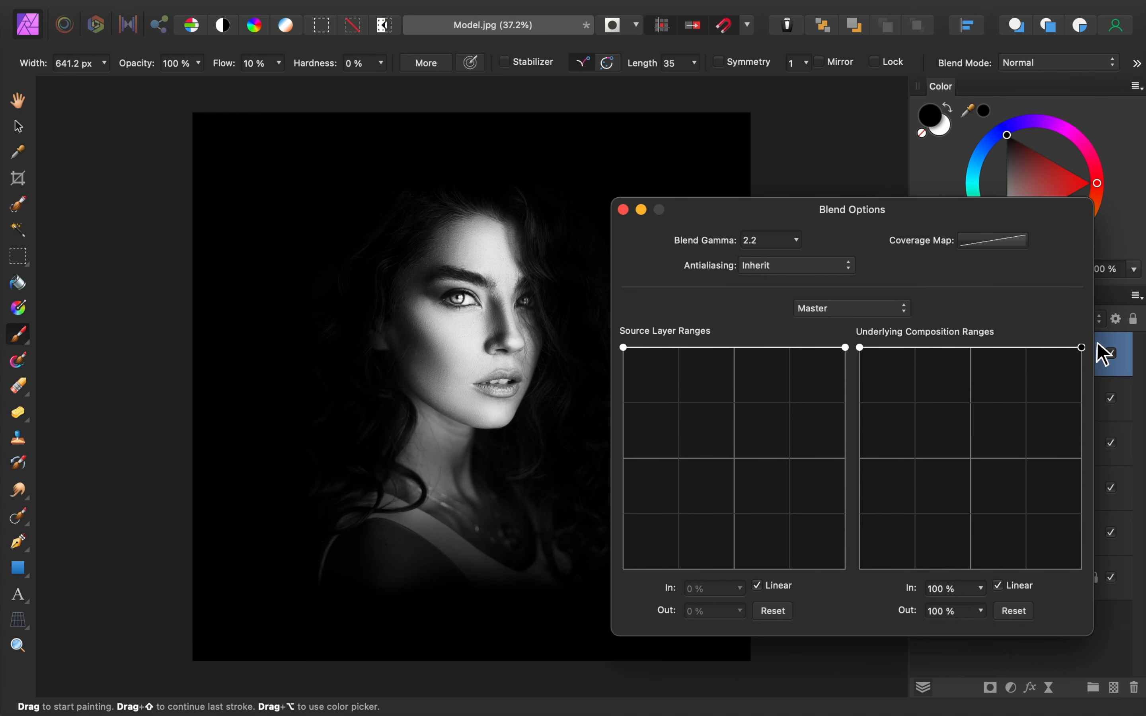
pyautogui.moveTo(1083, 349); pyautogui.dragTo(1090, 610)
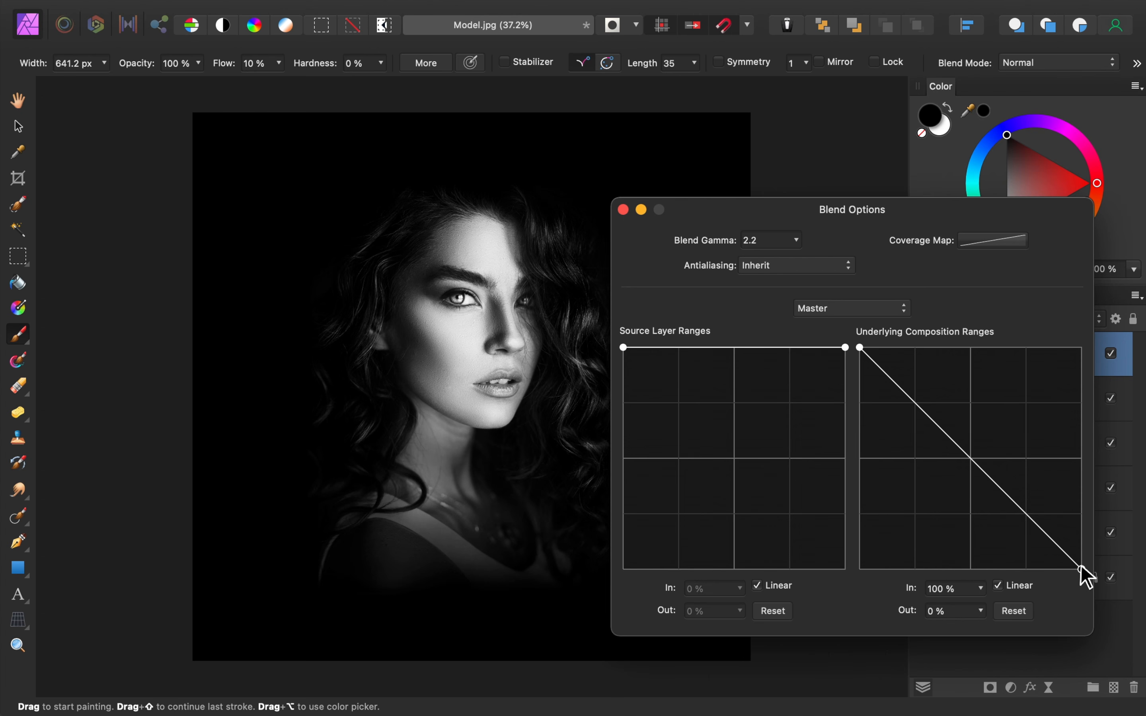
pyautogui.moveTo(1081, 568); pyautogui.dragTo(992, 600)
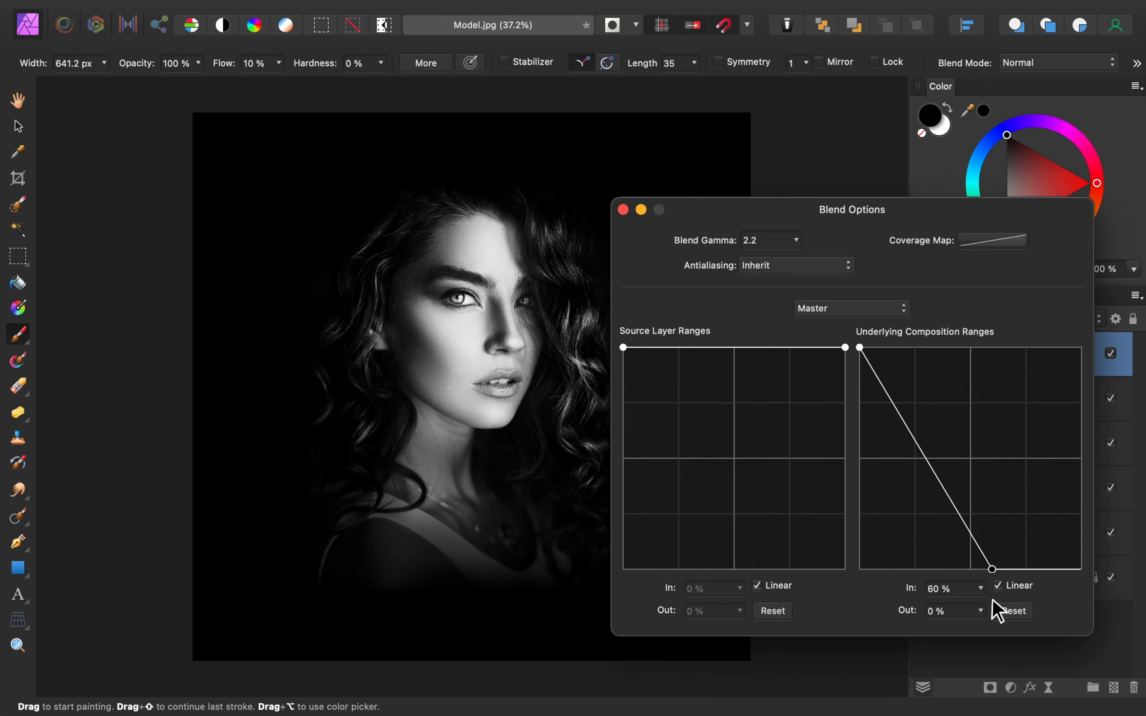
pyautogui.click(623, 209)
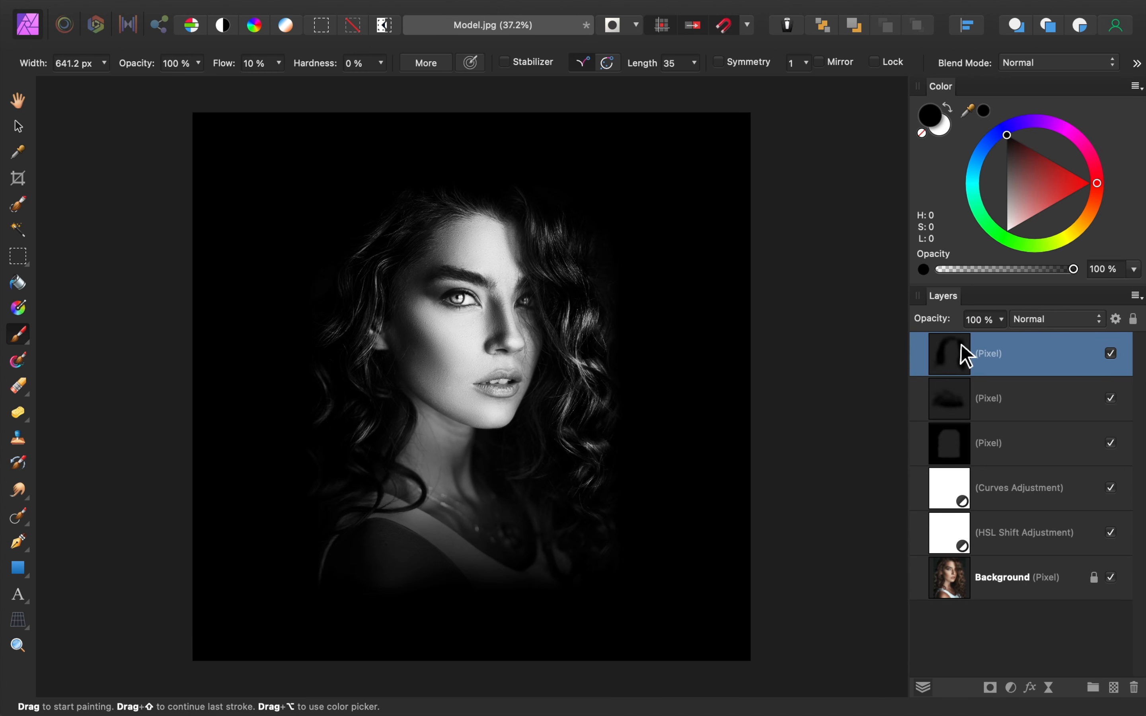
# Step: Toggle the hair-darkening layer's visibility to compare the hair with and without the shading
pyautogui.click(1111, 353)
pyautogui.click(1110, 353)
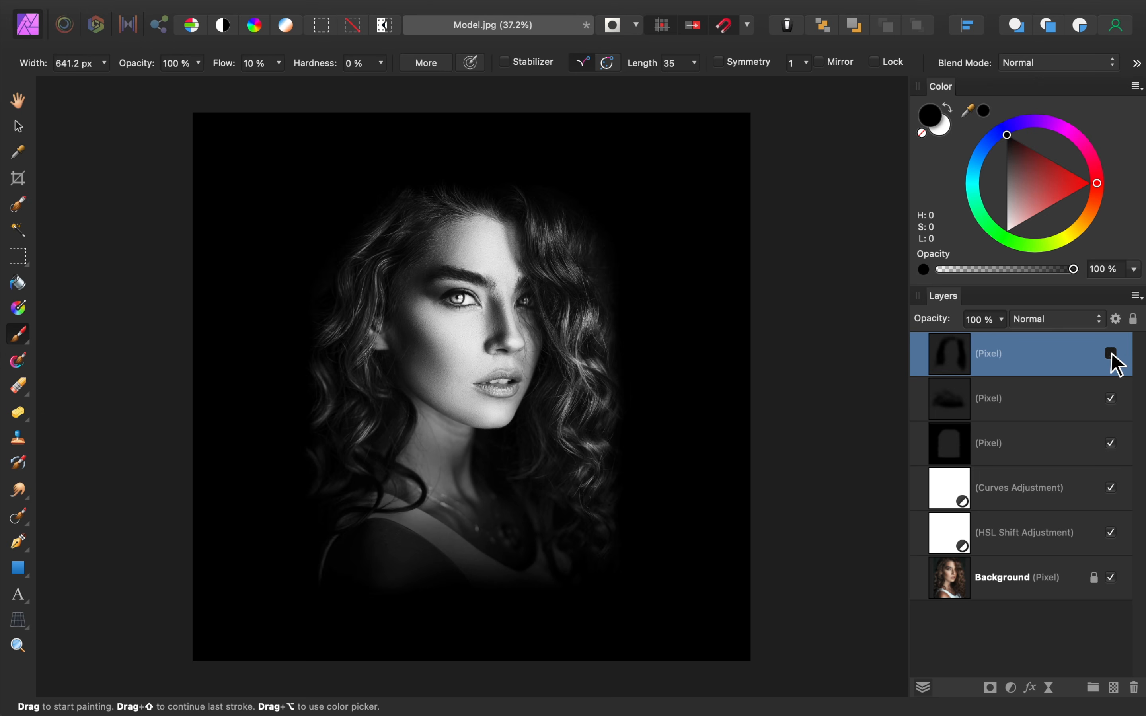
pyautogui.click(1111, 353)
pyautogui.click(1111, 353)
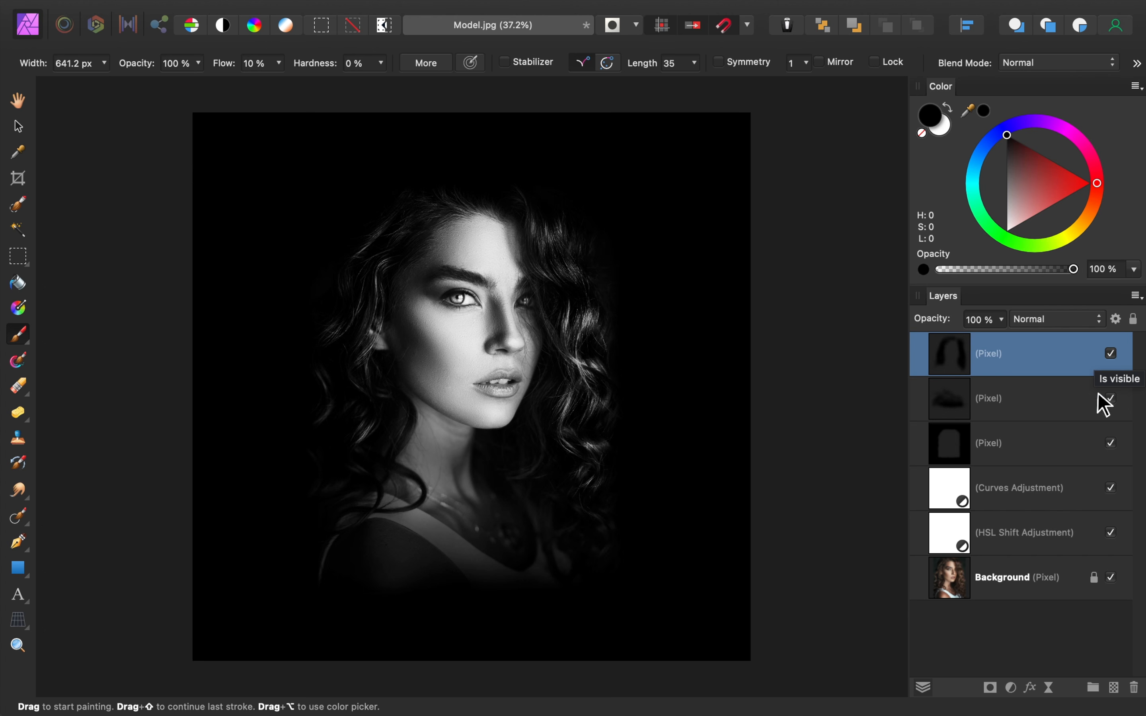
# Step: Add a Curves adjustment on top of the stack and raise its black point to an output of about 0.094
pyautogui.click(1011, 688)
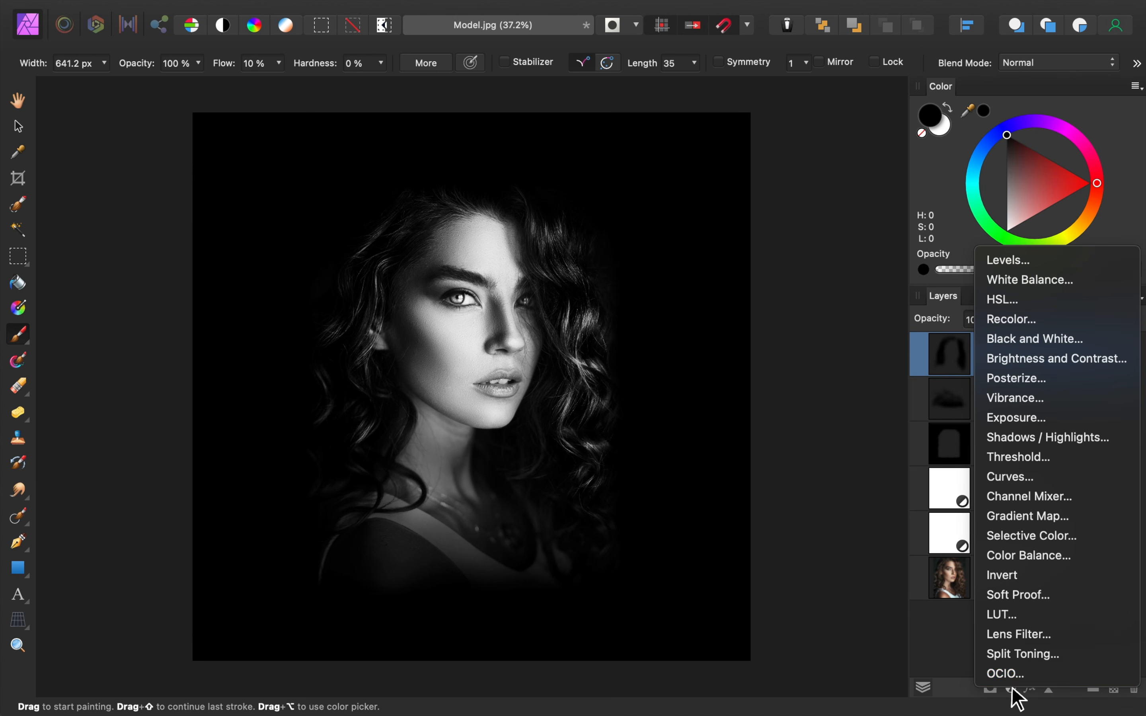
pyautogui.click(1042, 477)
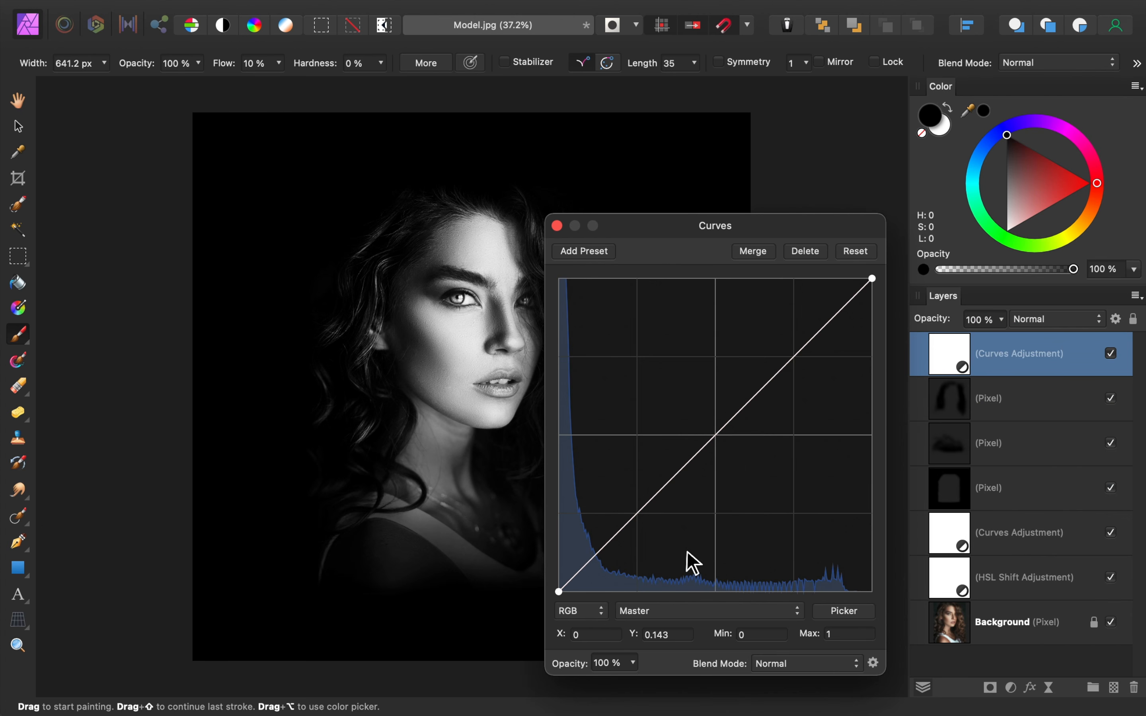
pyautogui.moveTo(559, 591); pyautogui.dragTo(553, 563)
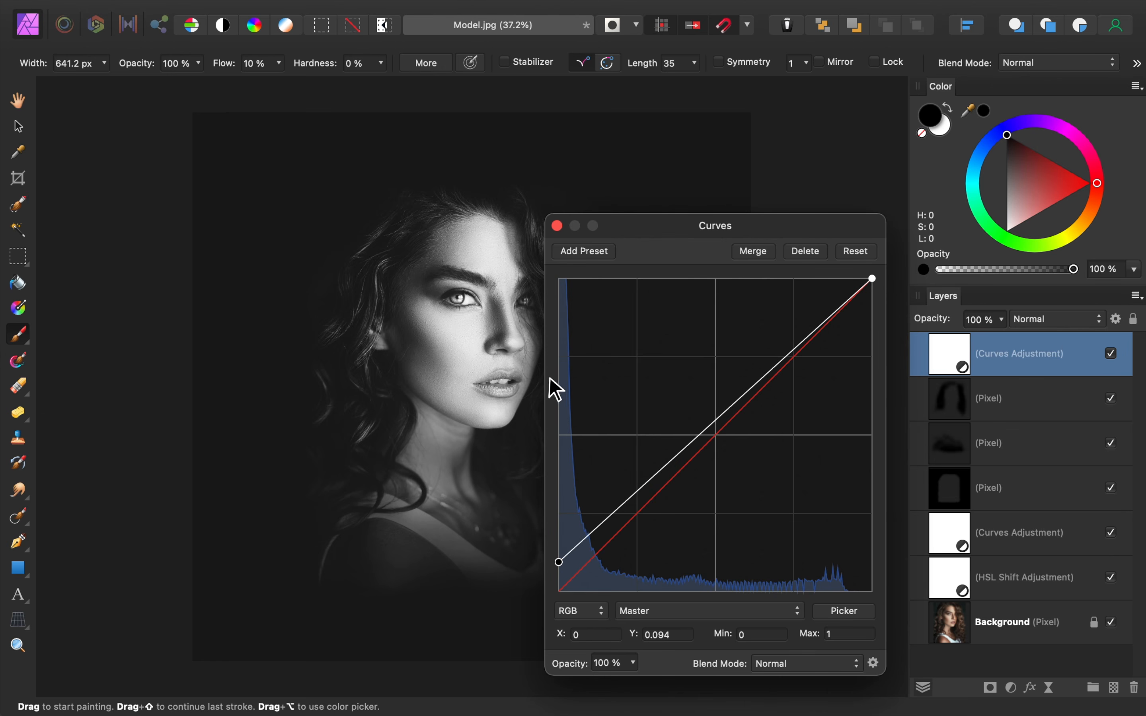
pyautogui.click(557, 226)
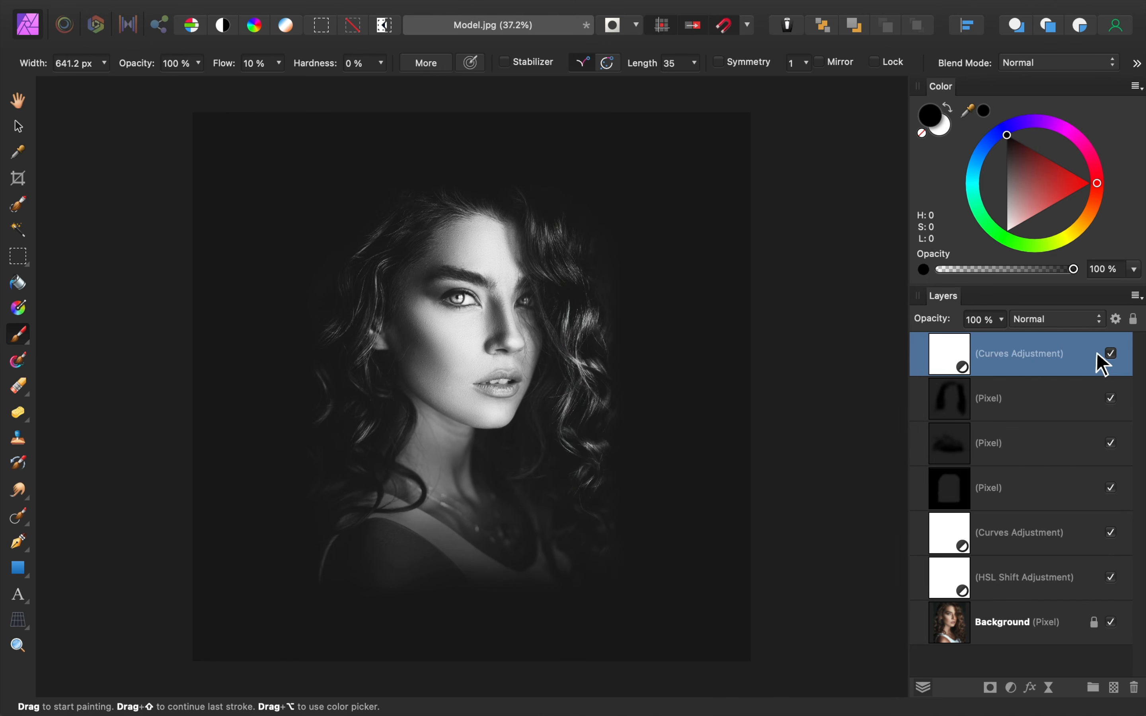
# Step: Toggle the black-lifting Curves adjustment's visibility to compare the faded and pure blacks
pyautogui.click(1111, 353)
pyautogui.click(1111, 353)
pyautogui.click(1111, 354)
pyautogui.click(1110, 353)
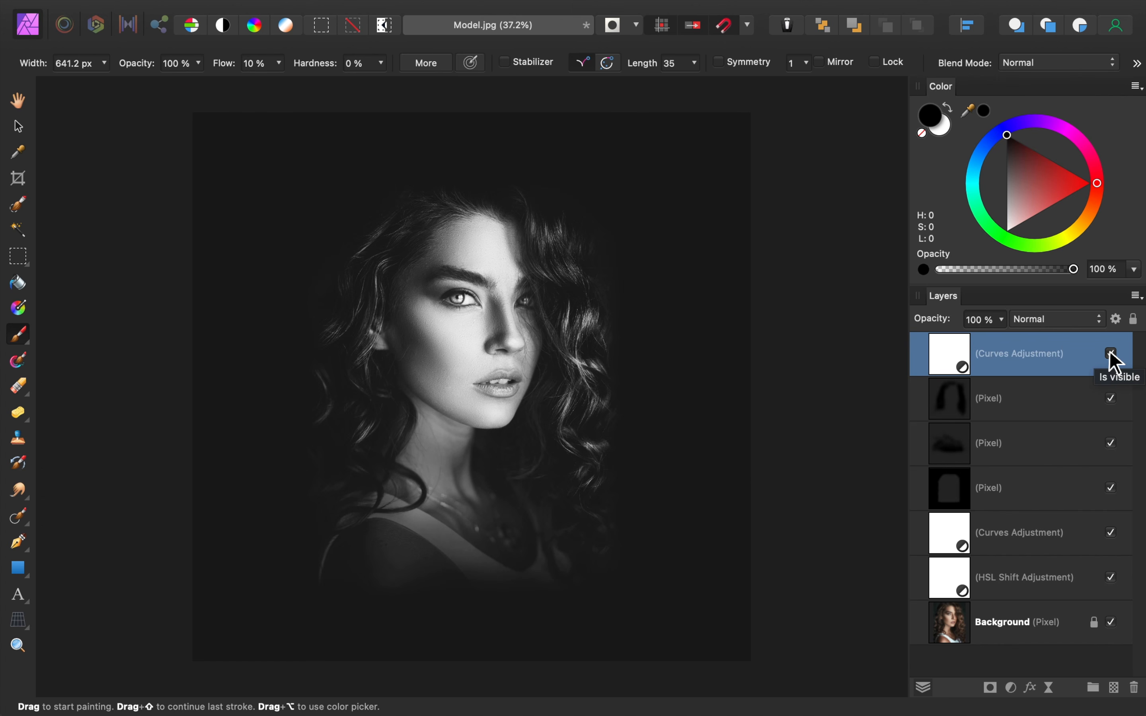
# Step: Add a second Curves adjustment and darken the image by pulling the midtones down to about X 0.617, Y 0.35
pyautogui.click(1012, 688)
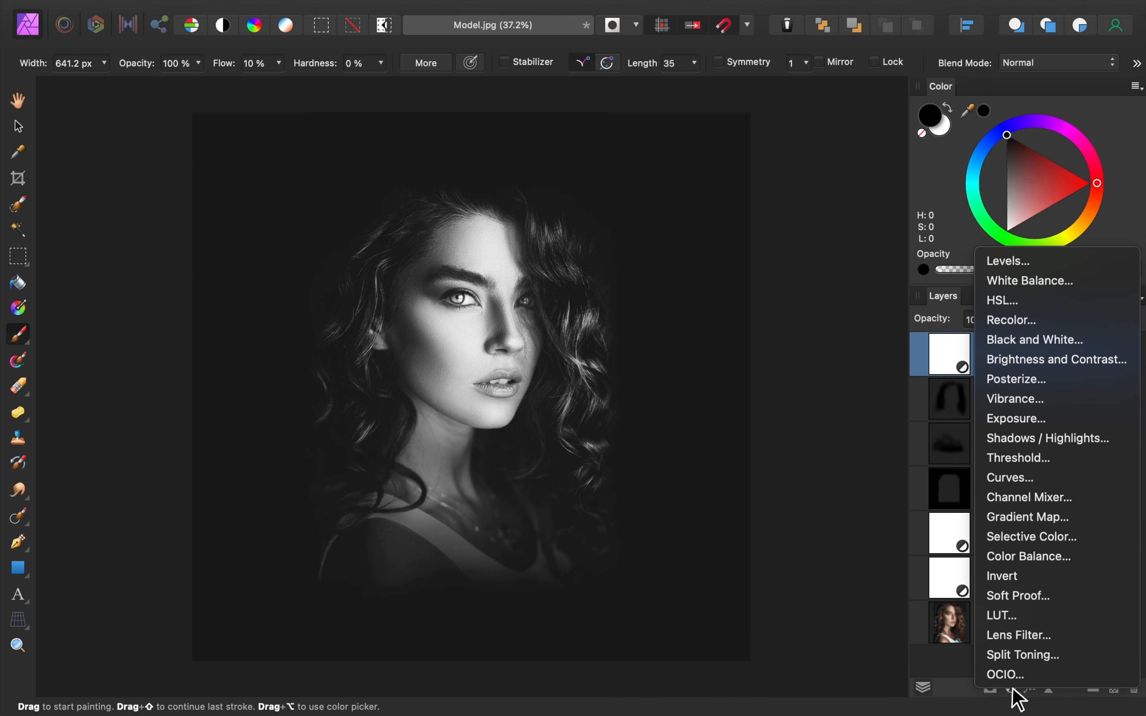
pyautogui.click(1048, 477)
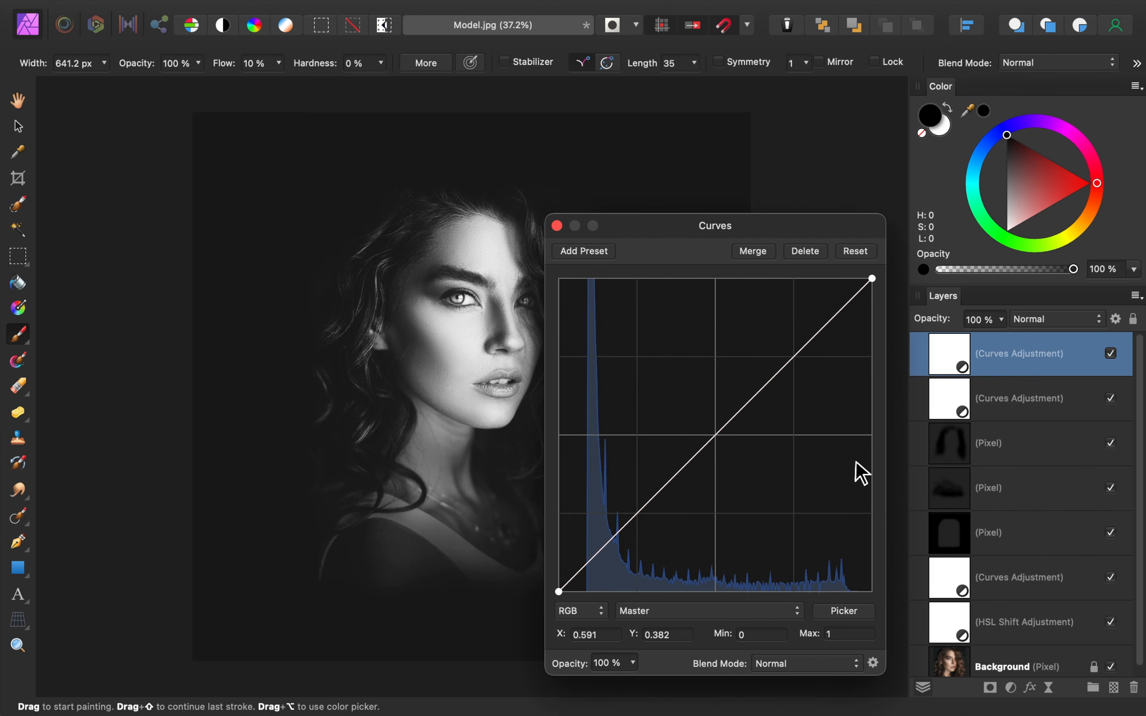
pyautogui.click(720, 436)
pyautogui.moveTo(719, 437); pyautogui.dragTo(752, 483)
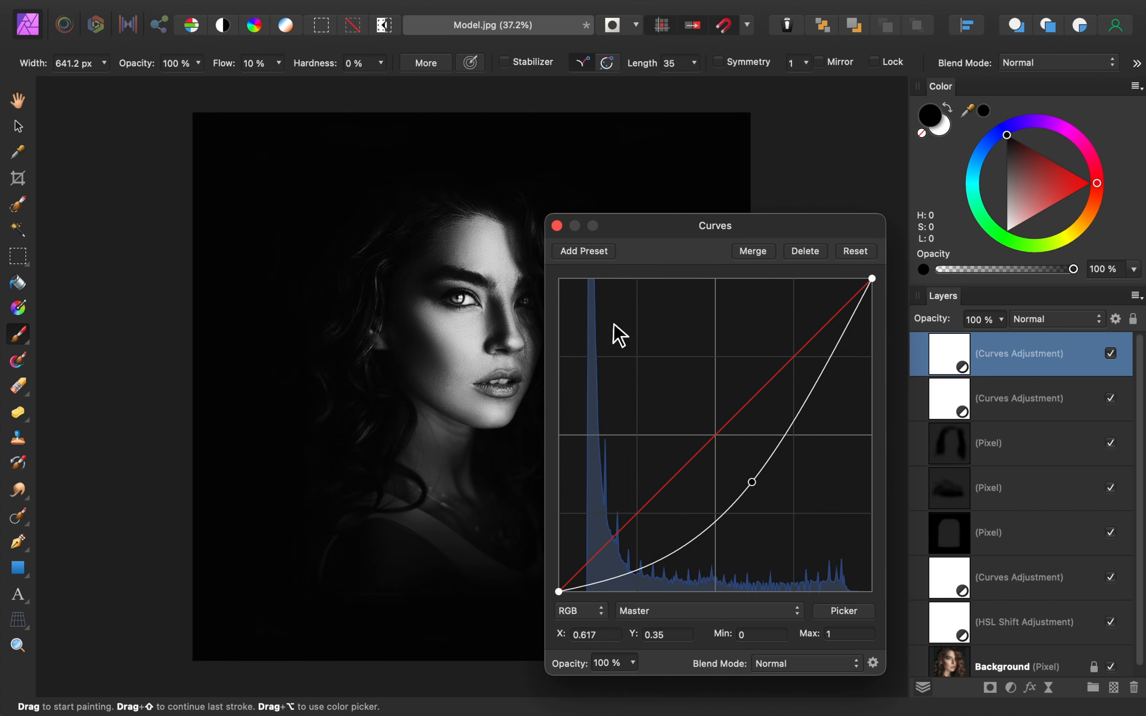
pyautogui.click(557, 226)
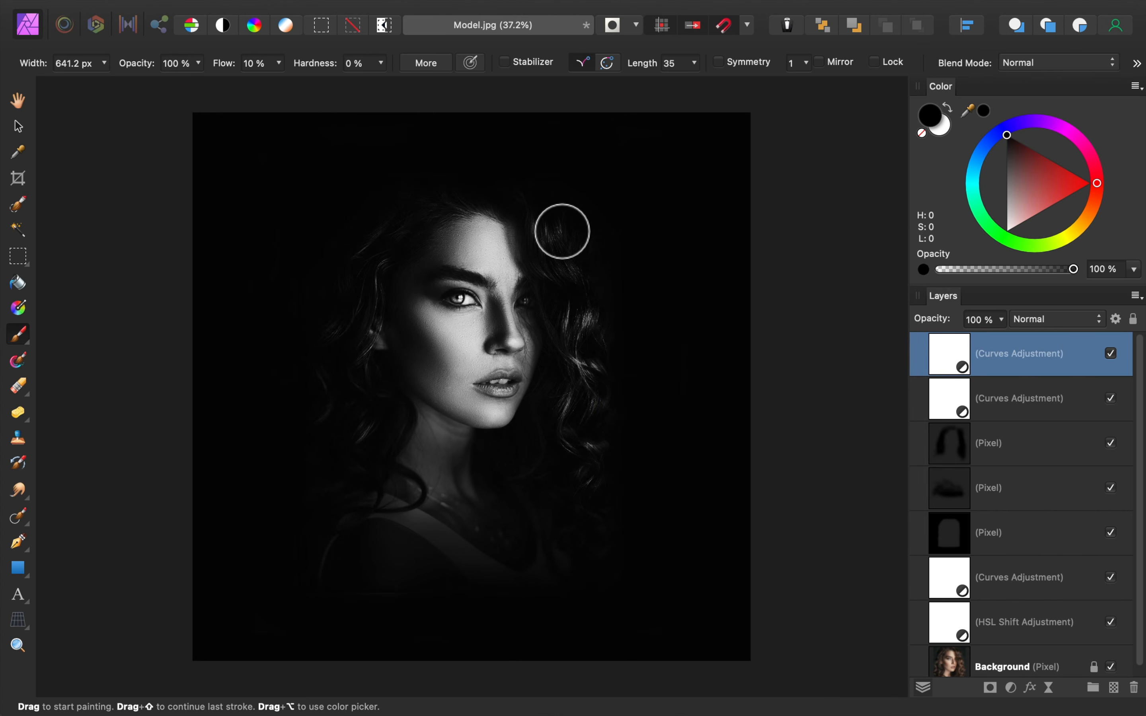
# Step: Invert the darkening Curves adjustment's mask and paint white along the outer hair on the left side of the portrait
pyautogui.press('super+i')
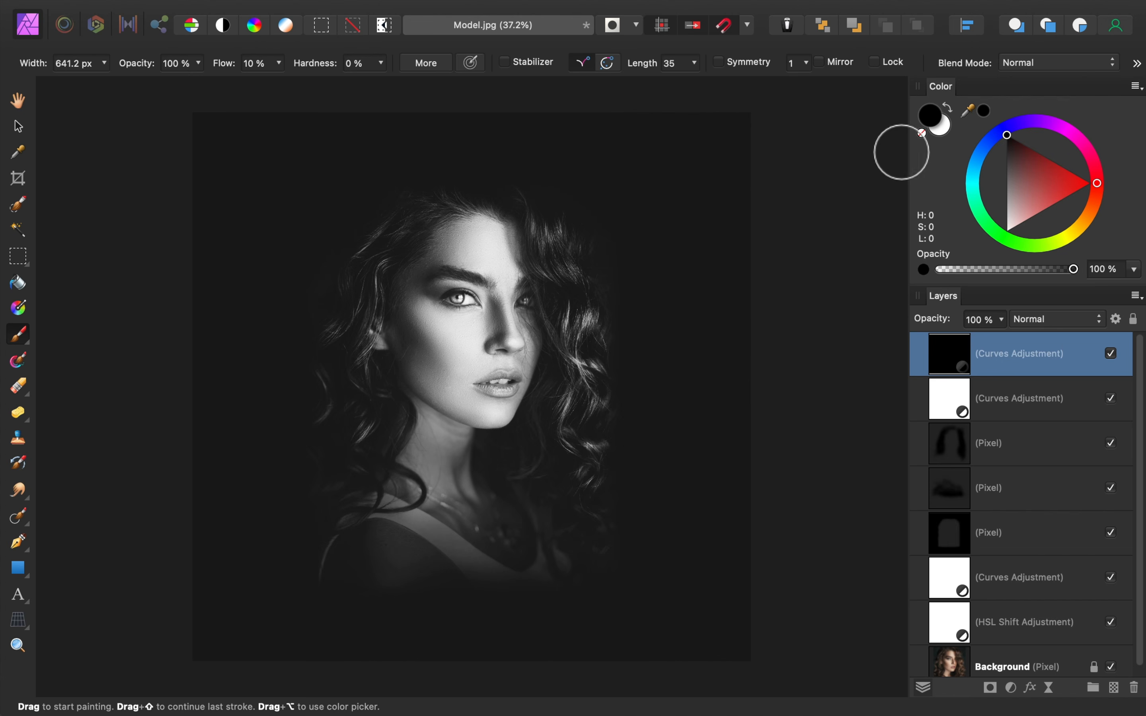
pyautogui.click(939, 132)
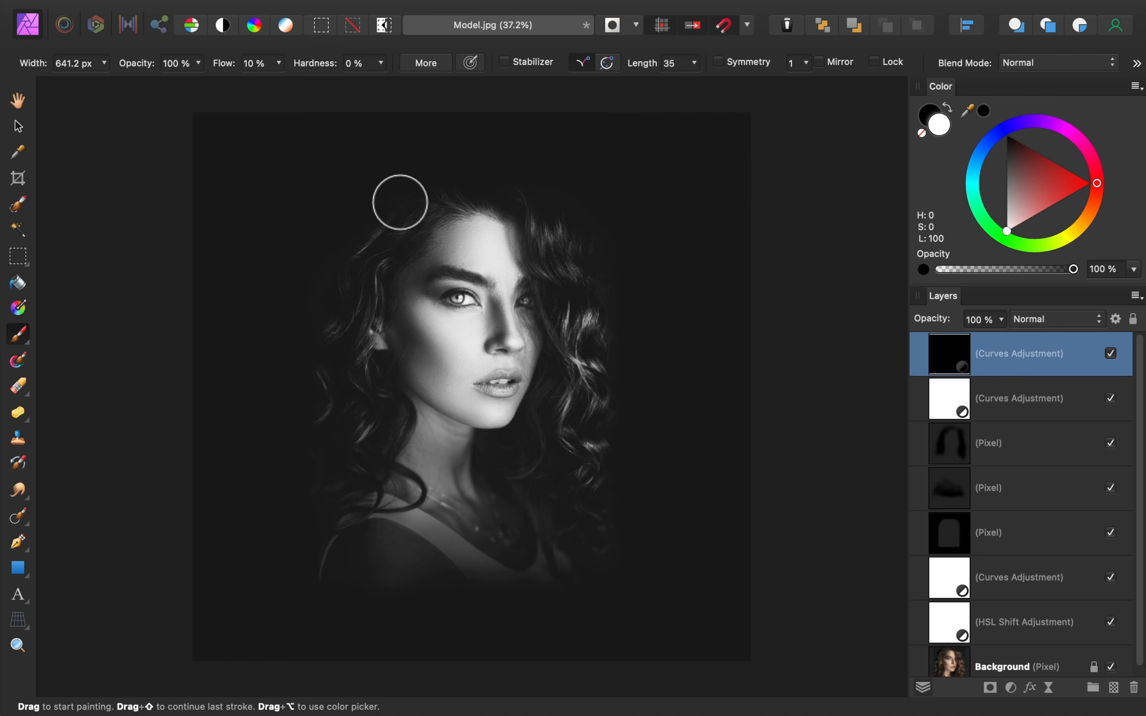
pyautogui.moveTo(381, 197)
pyautogui.mouseDown()
pyautogui.moveTo(322, 327)
pyautogui.moveTo(305, 479)
pyautogui.moveTo(304, 408)
pyautogui.moveTo(387, 219)
pyautogui.moveTo(310, 320)
pyautogui.moveTo(309, 426)
pyautogui.moveTo(302, 376)
pyautogui.moveTo(343, 227)
pyautogui.moveTo(396, 189)
pyautogui.moveTo(357, 220)
pyautogui.moveTo(292, 319)
pyautogui.moveTo(268, 389)
pyautogui.moveTo(309, 263)
pyautogui.moveTo(363, 206)
pyautogui.moveTo(293, 449)
pyautogui.mouseUp()
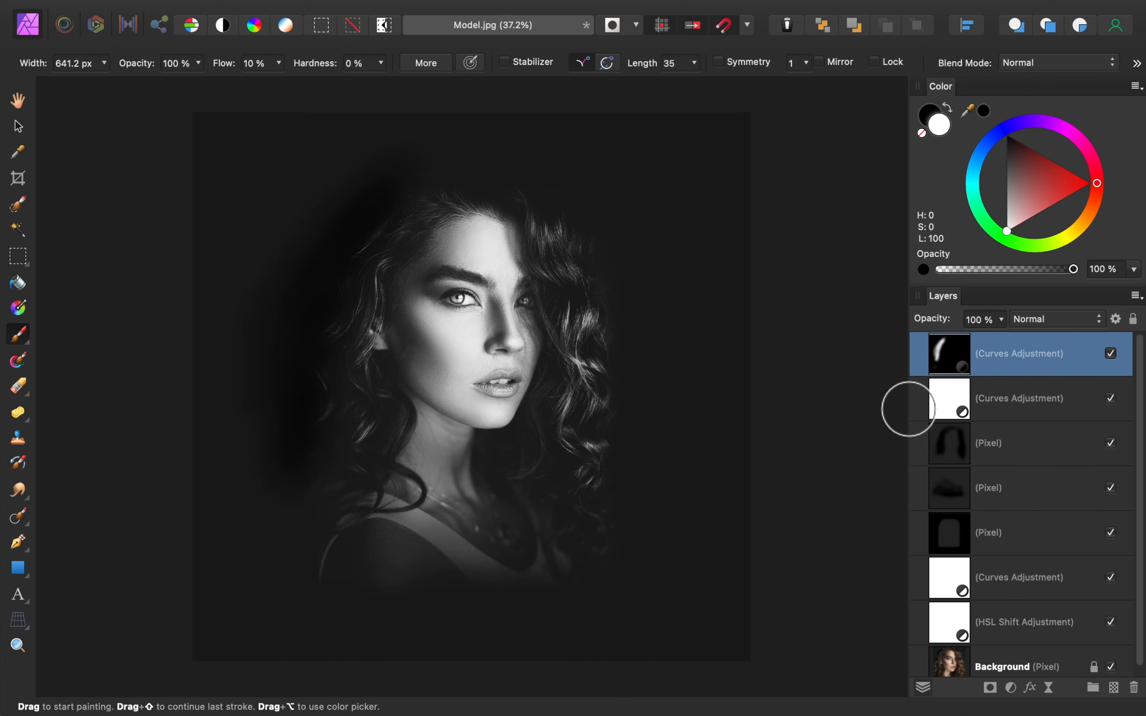
# Step: Nest the darkening Curves adjustment inside the Background layer and paint white over the right-side hair and the hair beside the left cheek
pyautogui.moveTo(953, 372); pyautogui.dragTo(1032, 676)
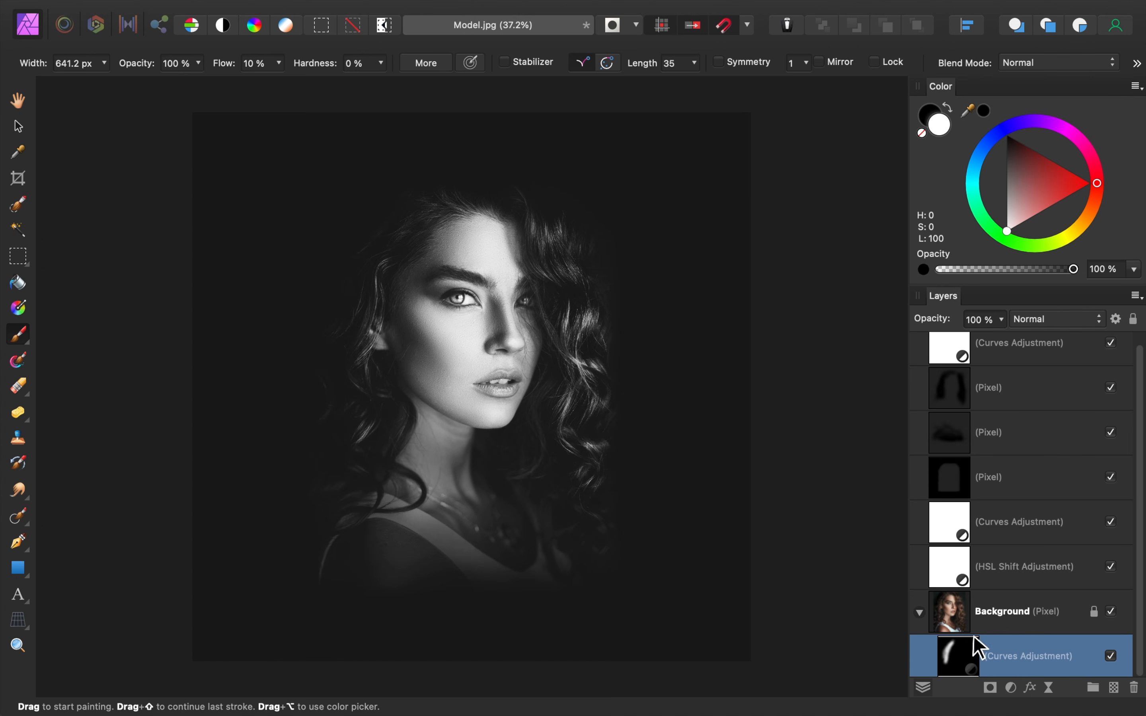
pyautogui.moveTo(593, 219)
pyautogui.mouseDown()
pyautogui.moveTo(558, 187)
pyautogui.moveTo(609, 261)
pyautogui.moveTo(588, 228)
pyautogui.moveTo(625, 401)
pyautogui.mouseUp()
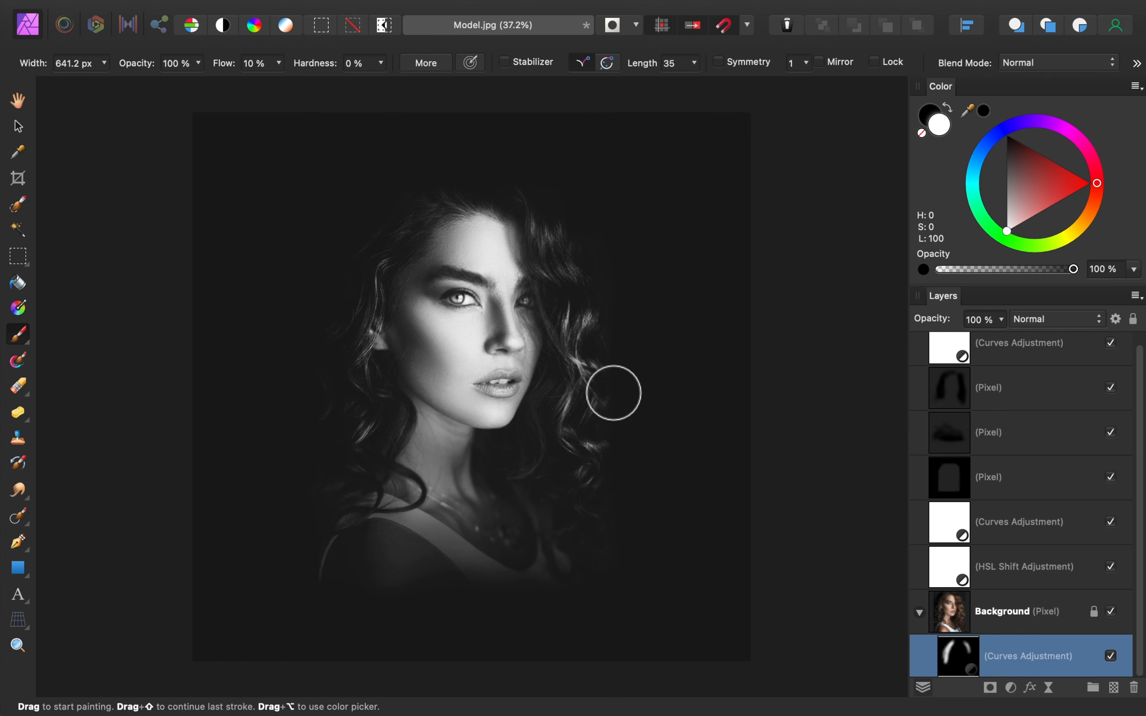
pyautogui.moveTo(401, 346)
pyautogui.mouseDown()
pyautogui.moveTo(399, 363)
pyautogui.moveTo(452, 396)
pyautogui.moveTo(446, 456)
pyautogui.moveTo(412, 370)
pyautogui.moveTo(366, 358)
pyautogui.mouseUp()
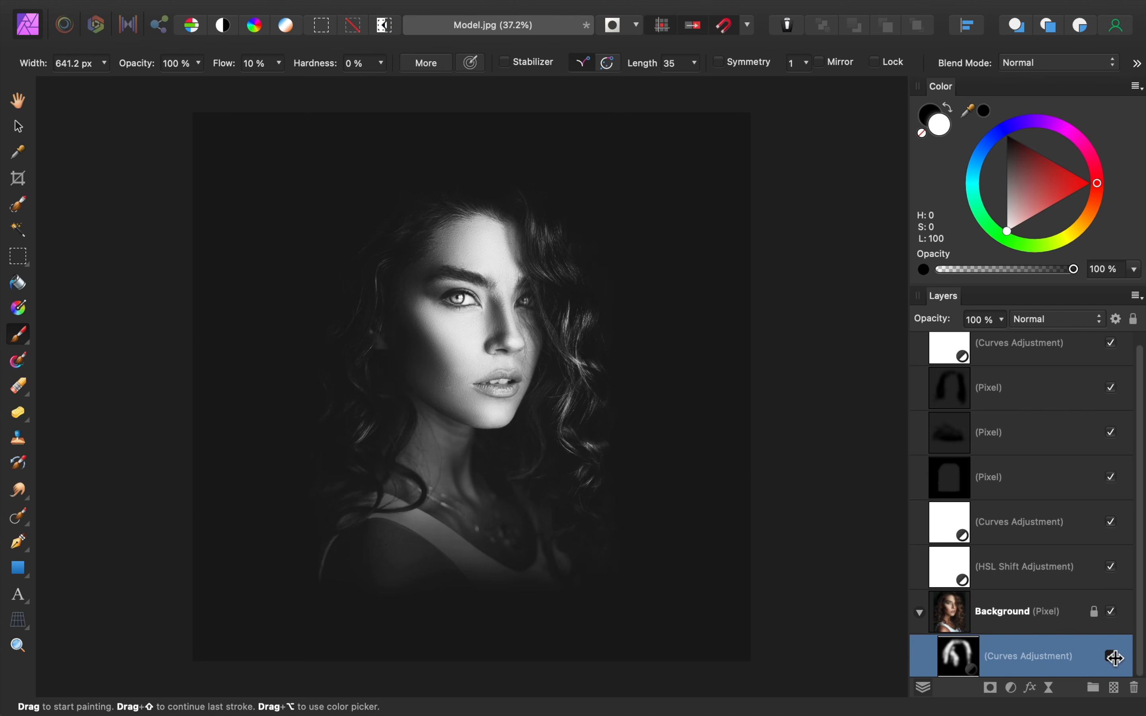
# Step: Toggle the nested Curves adjustment's visibility to compare the hair before and after darkening
pyautogui.click(1111, 657)
pyautogui.click(1111, 656)
pyautogui.click(1111, 657)
pyautogui.click(1111, 656)
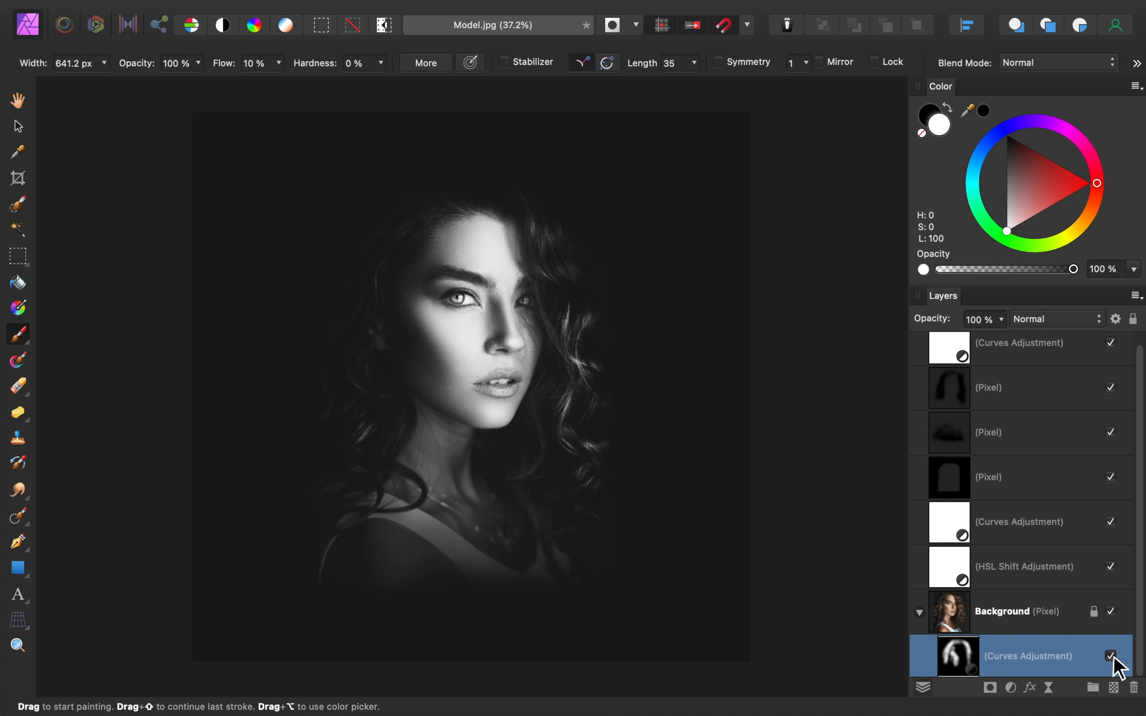